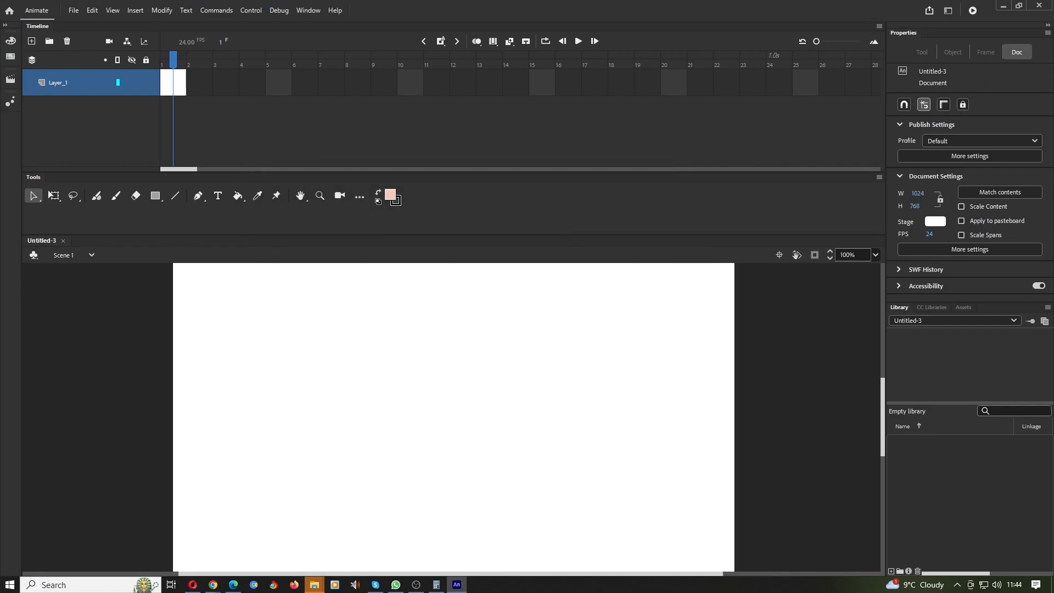
Step: Place the notebook sketch photo on the stage and scale it to about 1099 by 508 px, offset from the stage corner
scroll(426, 394, "down", 3)
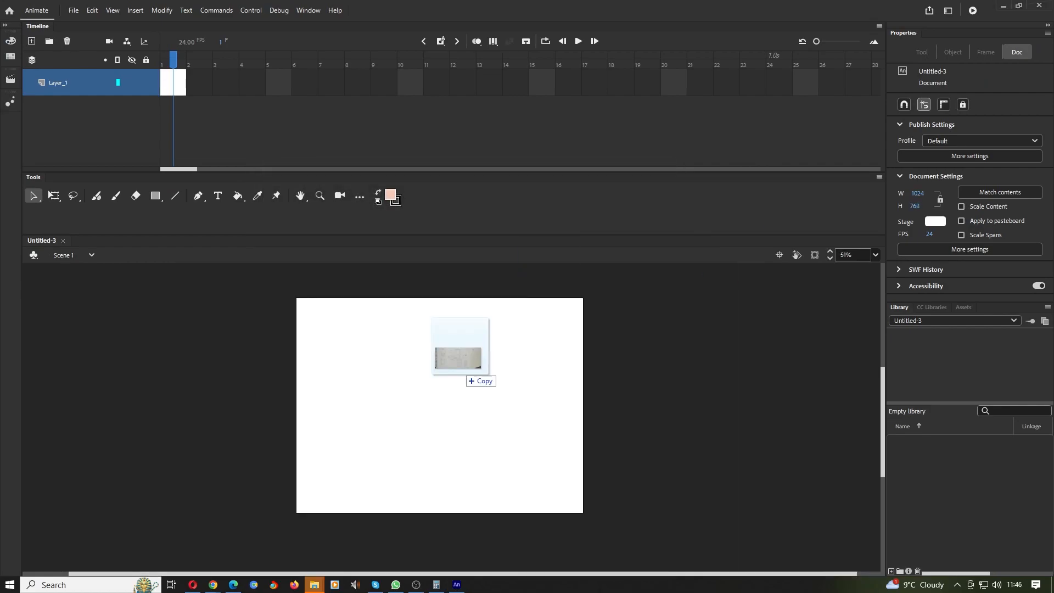
left_click_drag(494, 332, 493, 332)
key("q")
left_click_drag(295, 297, 413, 348)
left_click_drag(494, 417, 336, 368)
left_click_drag(256, 299, 397, 374)
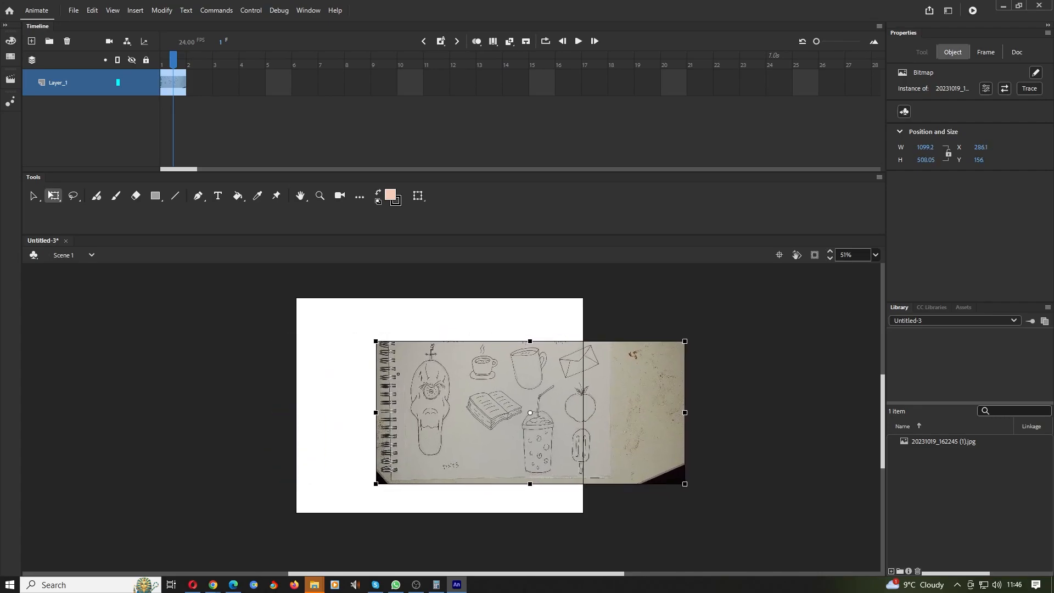
key("r")
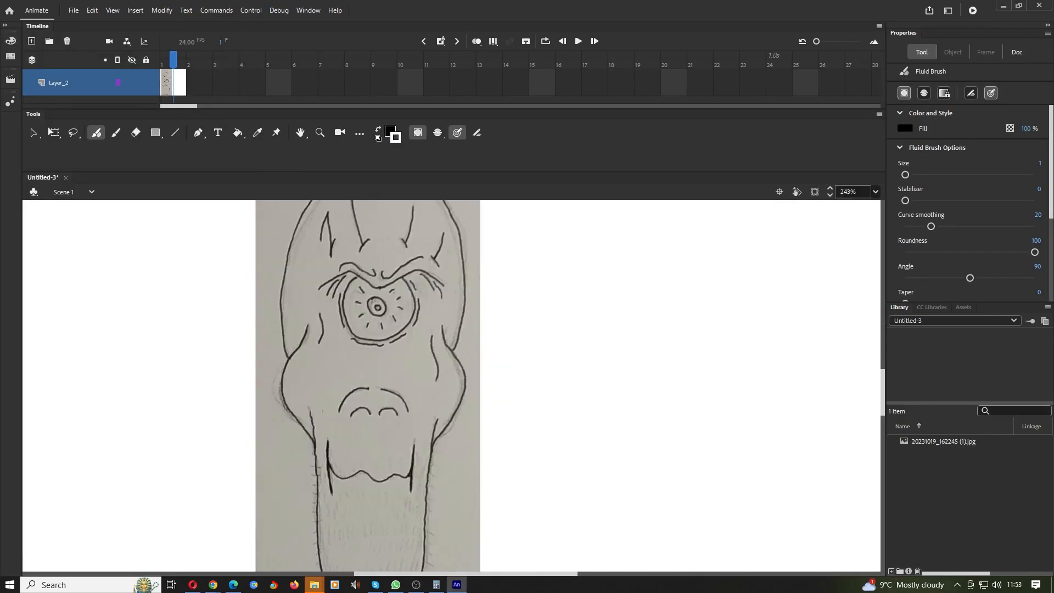
mouse_move(654, 299)
left_mouse_down()
mouse_move(686, 292)
mouse_move(654, 301)
left_mouse_up()
left_click_drag(752, 315, 753, 316)
left_click_drag(689, 250, 690, 251)
left_click_drag(798, 241, 800, 243)
left_click_drag(793, 368, 794, 368)
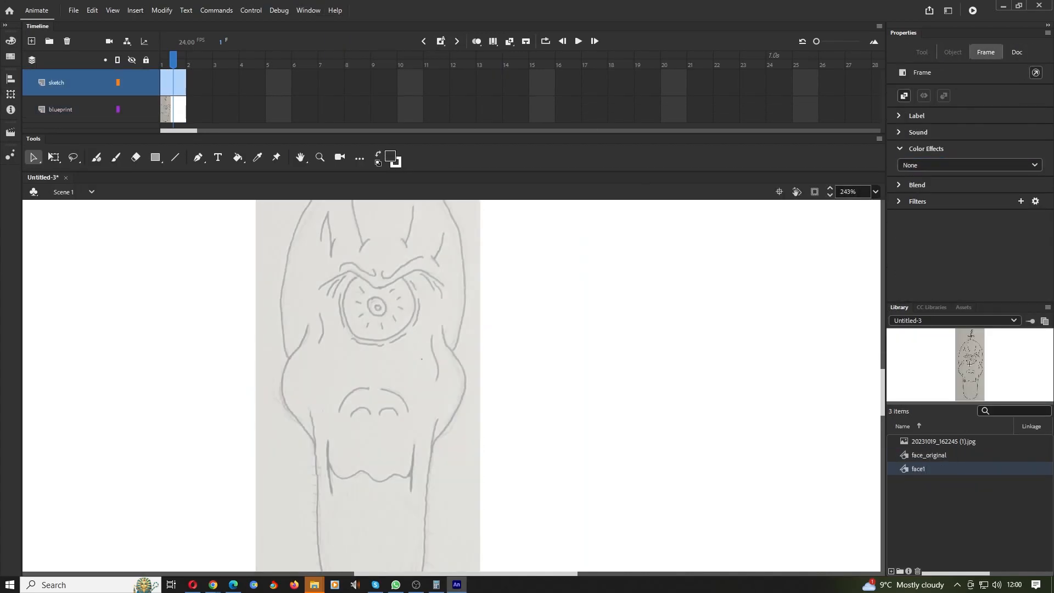
key("e")
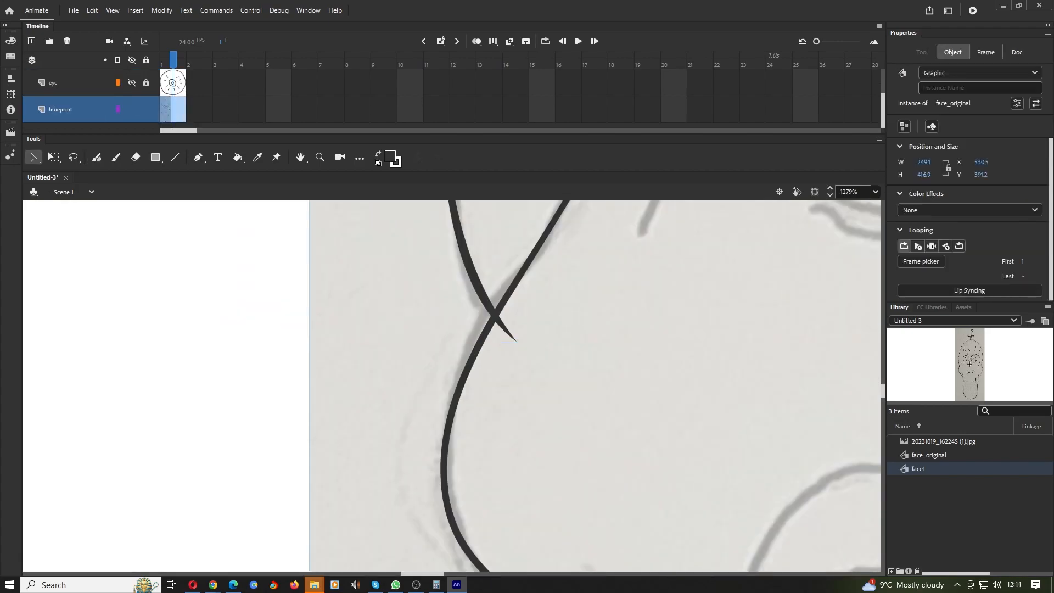
right_click(471, 388)
key("l")
left_click_drag(496, 423, 516, 470)
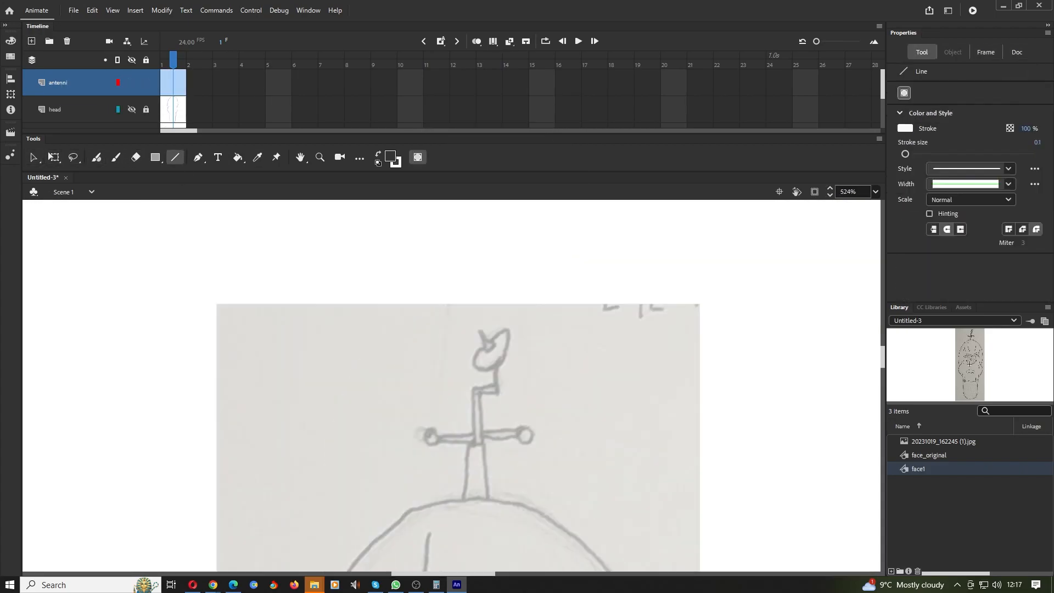
Step: Trace the antenna's base, mast, stepped upper arm and crossbars over the sketch with straight lines on the antenni layer
left_click_drag(464, 501, 470, 446)
left_click_drag(488, 501, 473, 388)
left_click_drag(474, 389, 496, 384)
left_click_drag(495, 384, 496, 367)
left_click_drag(481, 436, 515, 432)
left_click_drag(440, 440, 528, 442)
key("o")
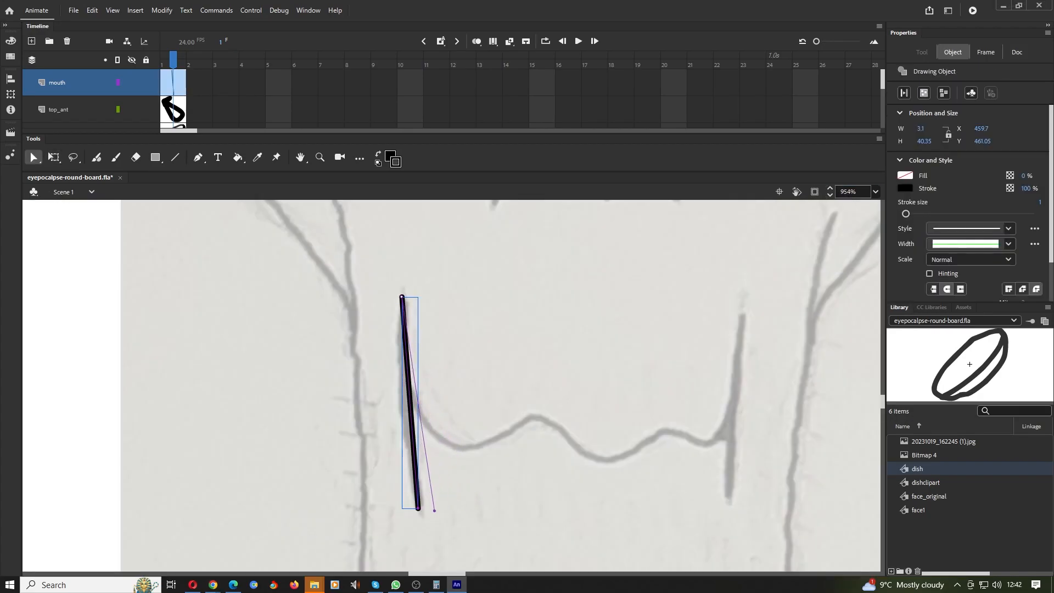
Step: Bend the vertical line on the mouth's left side into a curve along the sketched stroke
left_click_drag(434, 510, 422, 509)
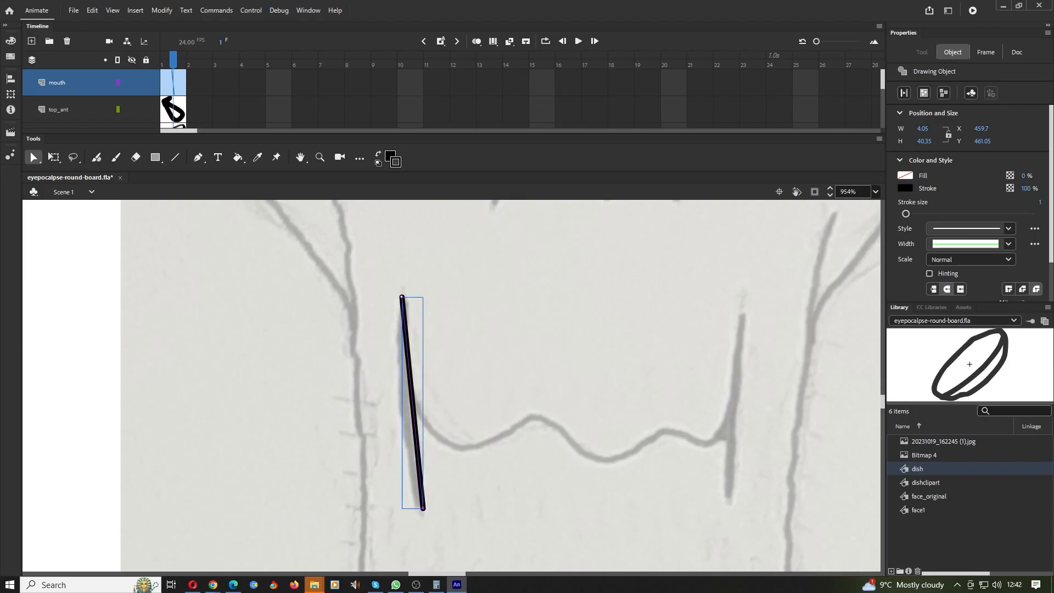
mouse_move(423, 508)
left_mouse_down()
mouse_move(390, 512)
mouse_move(445, 513)
mouse_move(385, 503)
left_mouse_up()
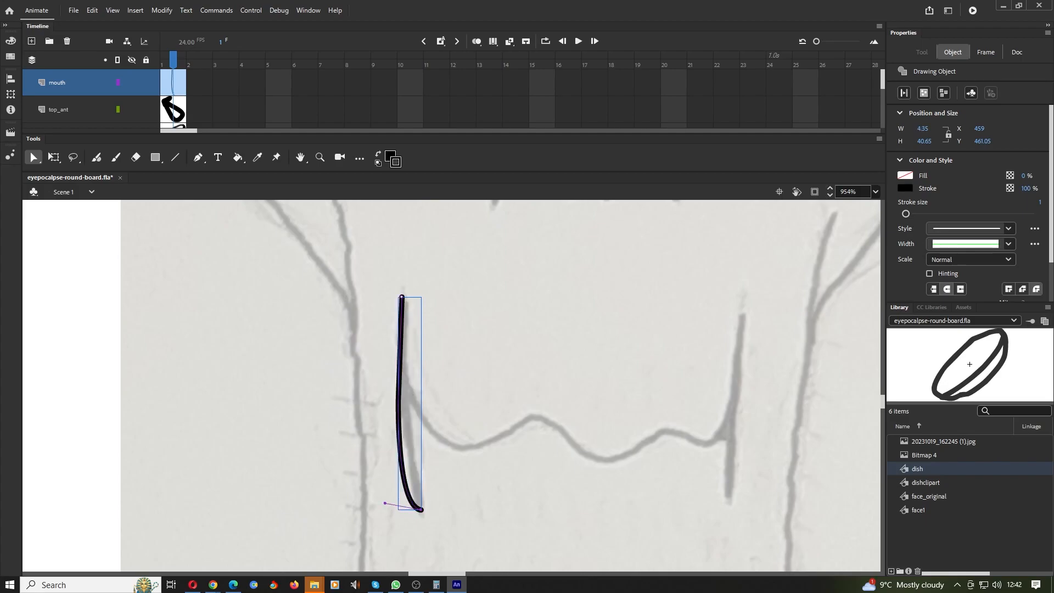
left_click(397, 434)
mouse_move(399, 434)
left_mouse_down()
mouse_move(404, 462)
mouse_move(407, 428)
left_mouse_up()
left_click(410, 291)
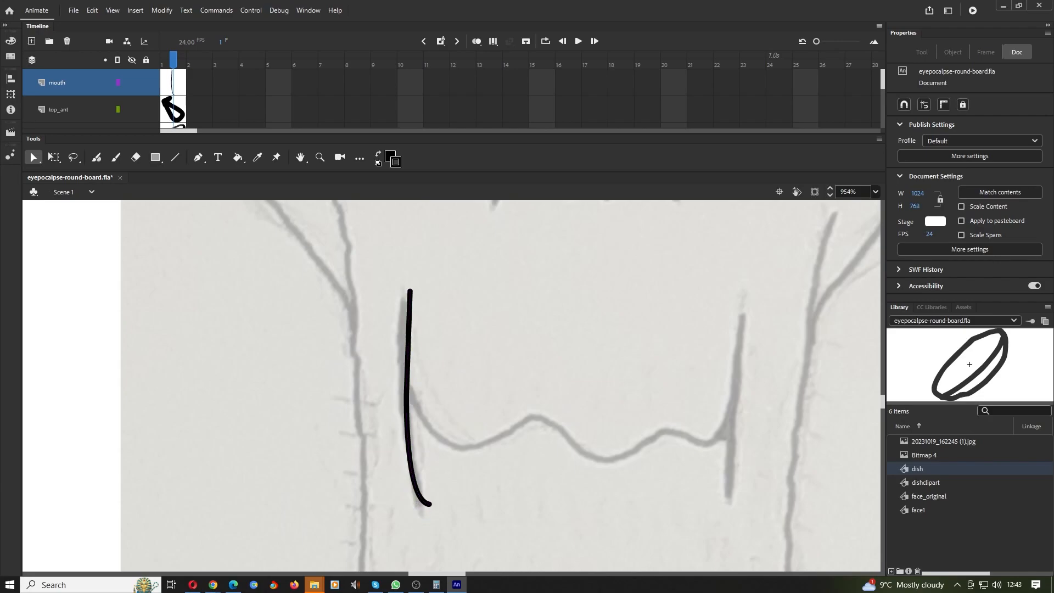
Step: Adjust the left mouth line's ends and curve handles into a slim S-curve over the sketch, and copy it
mouse_move(409, 290)
left_mouse_down()
mouse_move(394, 282)
mouse_move(459, 288)
mouse_move(442, 282)
mouse_move(464, 335)
left_mouse_up()
left_click_drag(430, 360, 413, 357)
key("q")
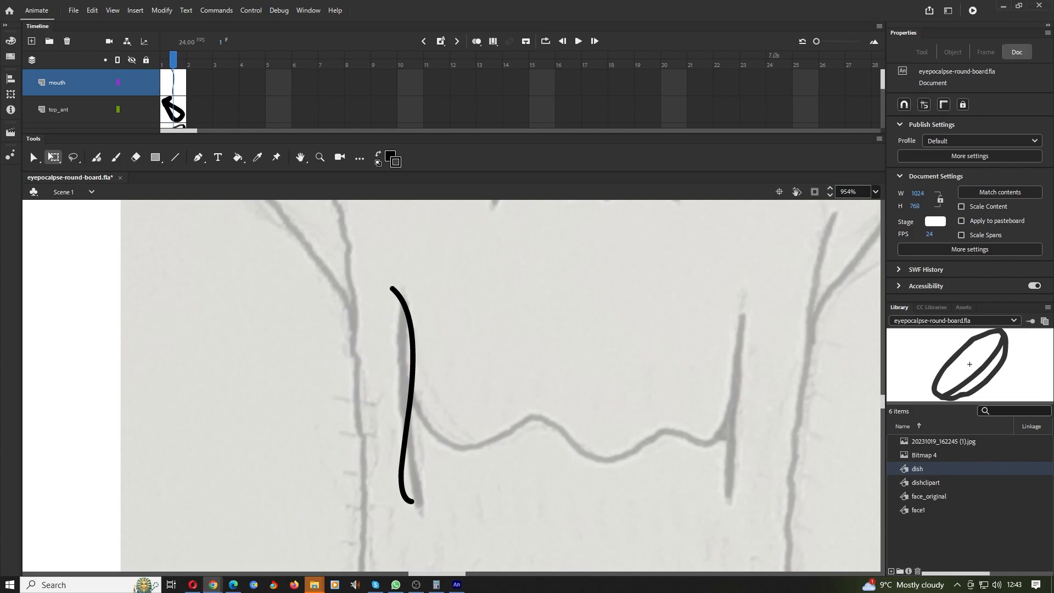
left_click(412, 384)
mouse_move(418, 282)
left_mouse_down()
mouse_move(403, 298)
mouse_move(392, 293)
left_mouse_up()
key("v")
key("Escape")
left_click_drag(450, 334, 427, 326)
left_click_drag(385, 496, 385, 481)
key("ctrl+c")
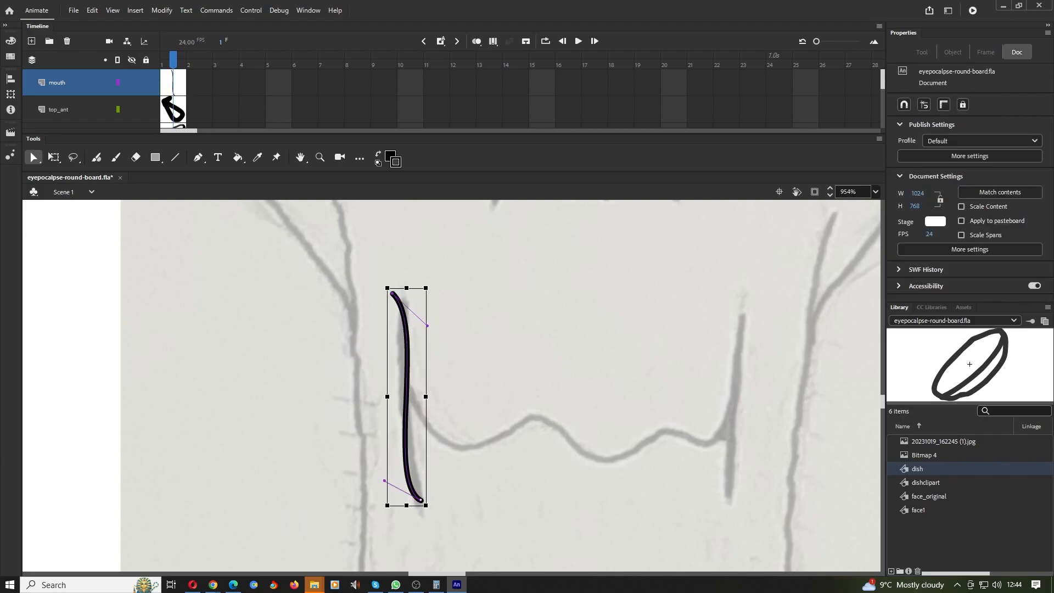
left_click(92, 10)
left_click(122, 87)
key("ctrl+z")
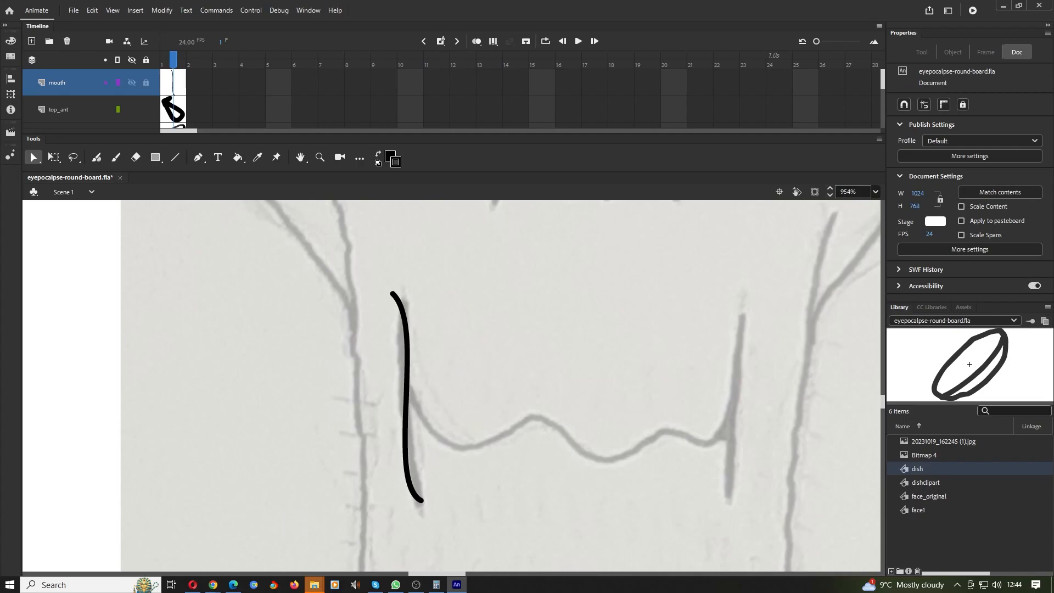
key("ctrl+v")
key("ctrl+z")
key("ctrl+z")
key("ctrl+z")
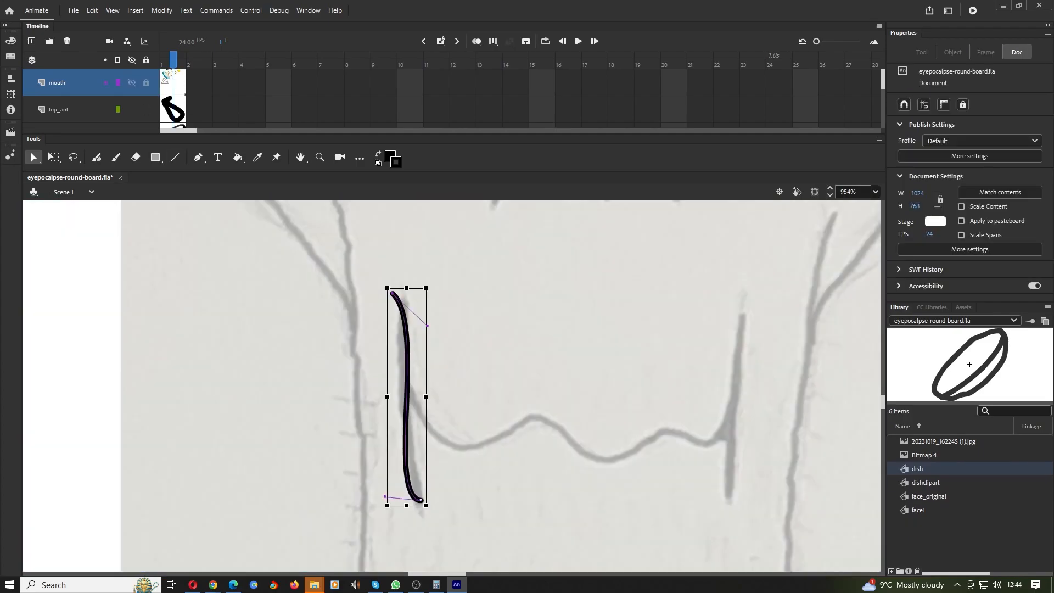
key("ctrl+v")
key("ctrl+z")
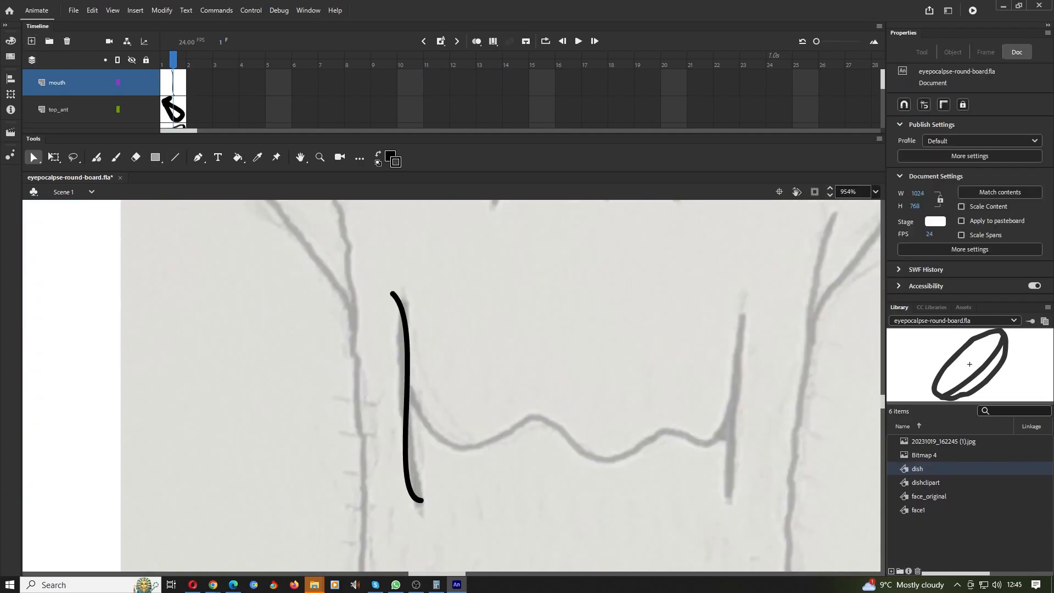
Step: Duplicate the left mouth line onto the sketch's right mouth edge and flip the duplicate horizontally
left_click_drag(351, 254, 454, 502)
left_click(92, 10)
left_click(122, 87)
left_click_drag(408, 354, 734, 354)
right_click(734, 354)
mouse_move(767, 190)
left_click(933, 307)
key("shift+Right")
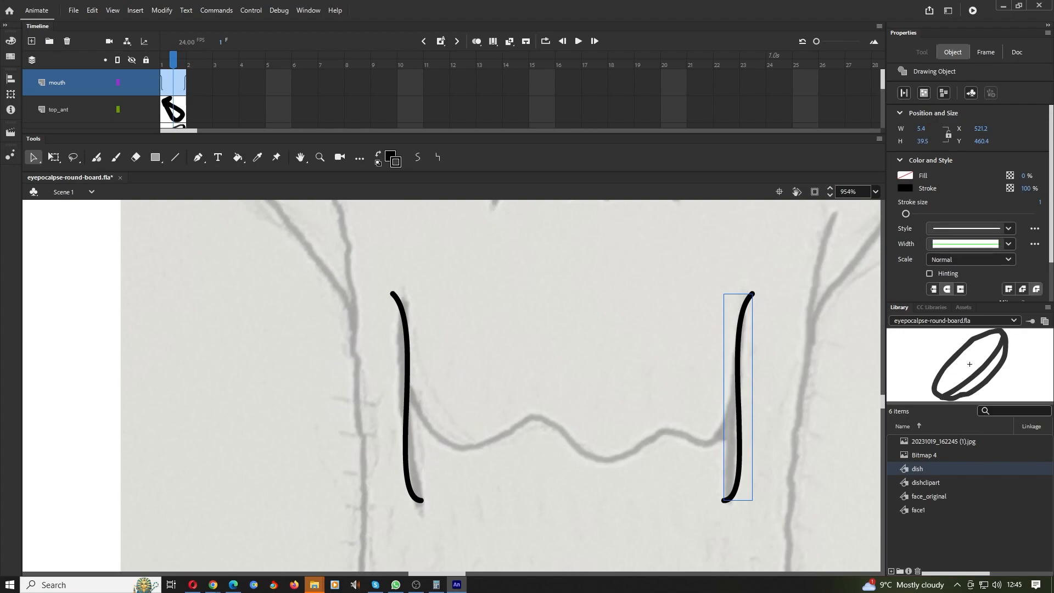
Step: Trace the wavy mouth line between the left and right mouth lines with the Pen tool, following the sketch
left_click(198, 158)
left_click(408, 384)
key("ctrl+z")
key("ctrl+z")
left_click(408, 385)
left_click_drag(433, 430, 438, 435)
left_click_drag(468, 446, 483, 446)
left_click_drag(501, 432, 510, 427)
left_click_drag(528, 415, 562, 433)
left_click_drag(581, 450, 627, 454)
left_click(646, 441)
left_click(662, 429)
left_click(695, 439)
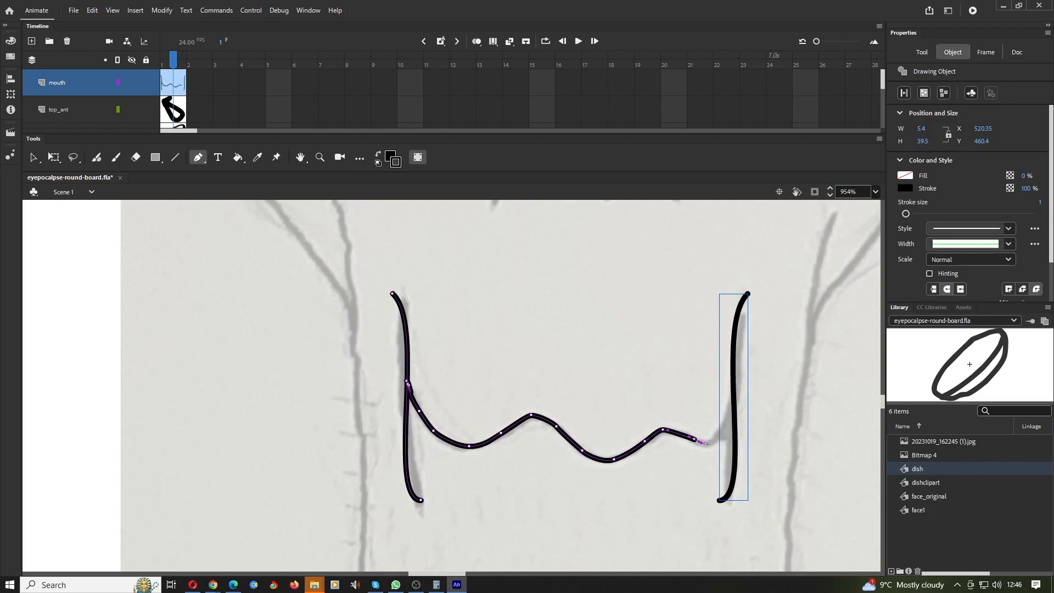
left_click_drag(731, 412, 732, 389)
key("v")
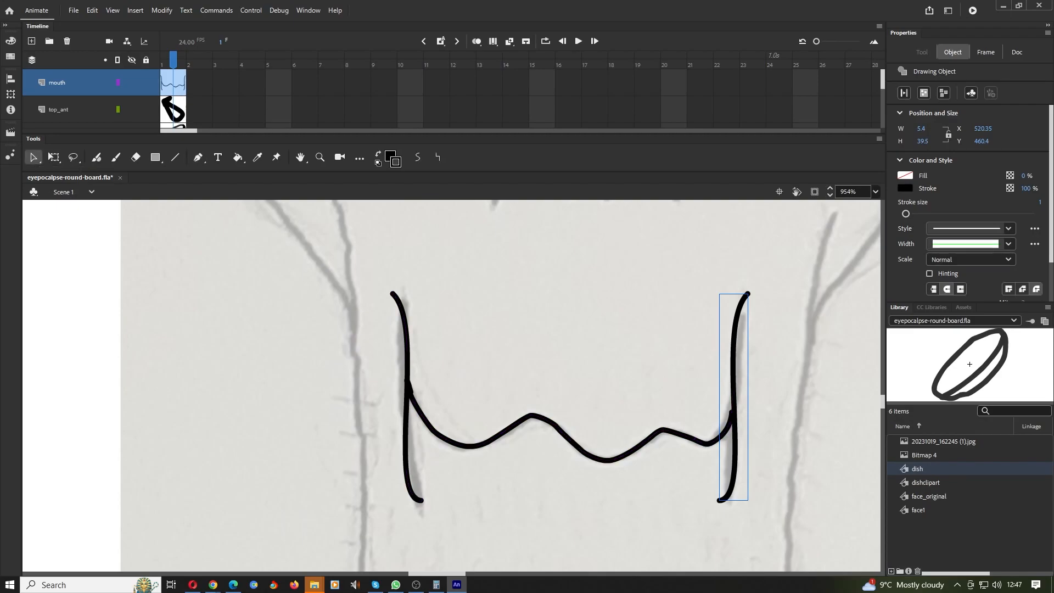
Step: Try to erase the thick overlap where the wavy line meets the left mouth line
scroll(397, 390, "up", 3)
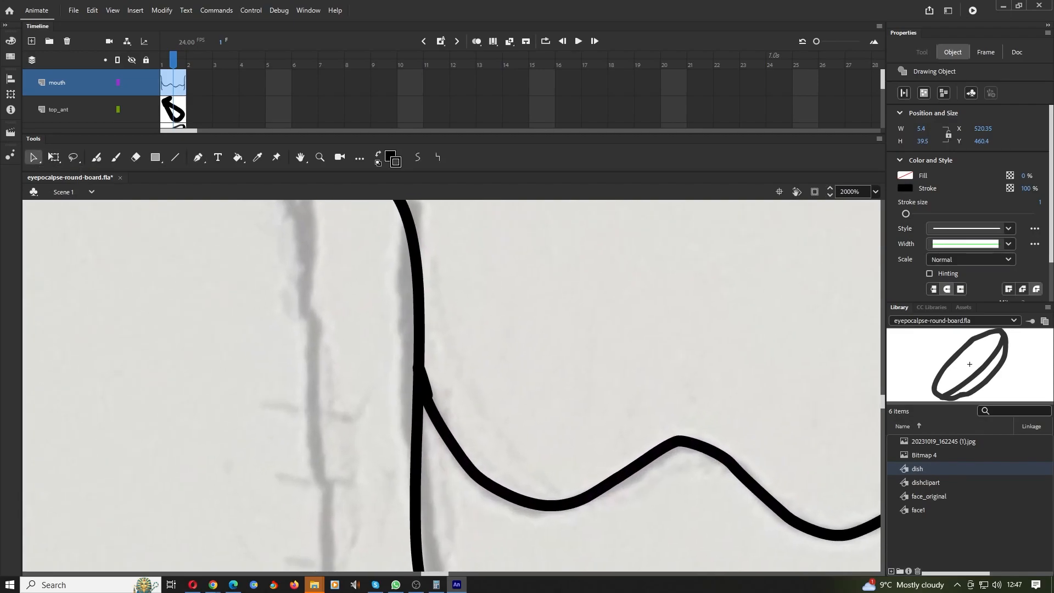
left_click(135, 157)
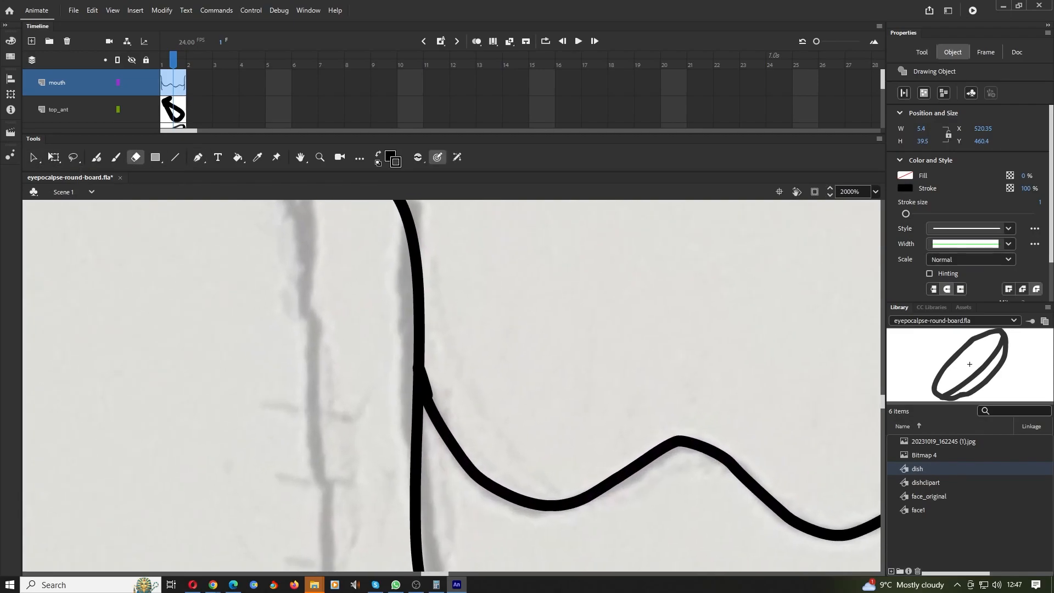
left_click_drag(442, 360, 438, 402)
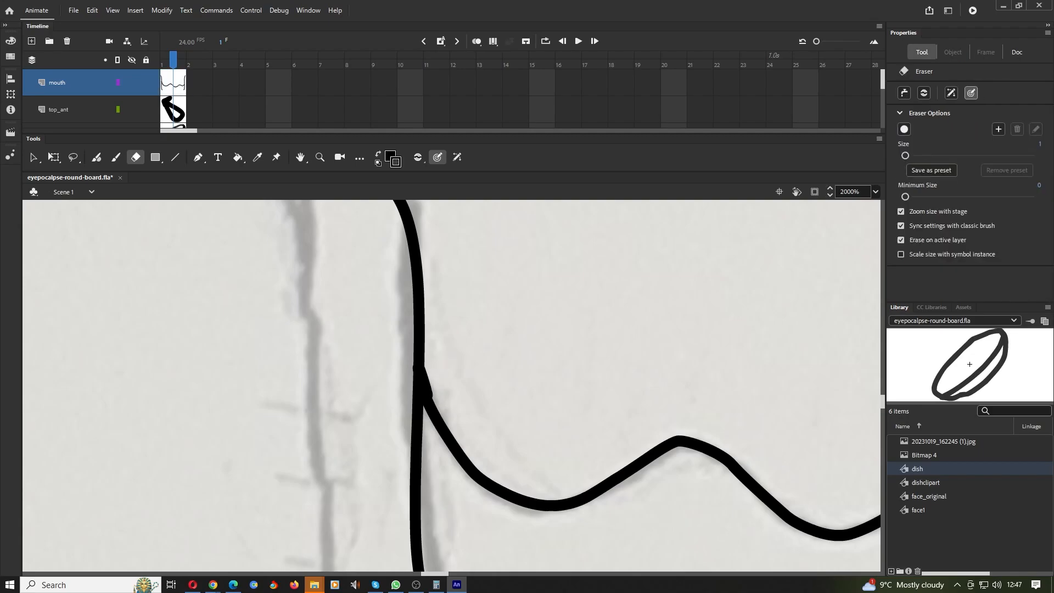
Step: Lasso the joint between the wavy line and the left mouth line, and break the shapes apart
key("v")
key("l")
scroll(451, 386, "down", 1)
scroll(452, 385, "left", 1)
scroll(451, 385, "up", 6)
scroll(451, 385, "down", 8)
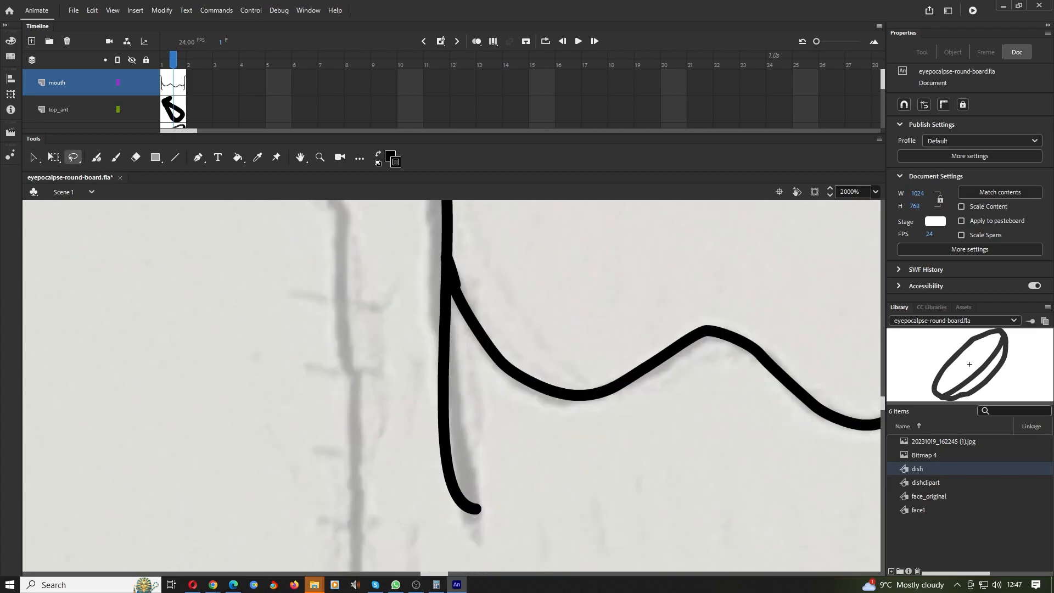
scroll(451, 385, "up", 3)
mouse_move(384, 365)
left_mouse_down()
mouse_move(455, 351)
mouse_move(390, 384)
mouse_move(385, 367)
left_mouse_up()
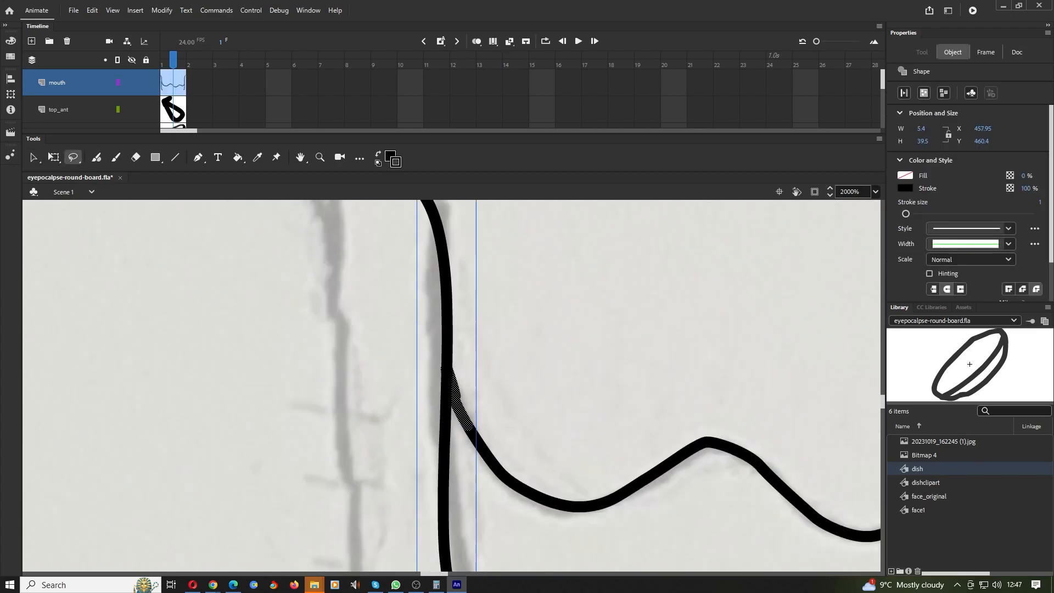
right_click(453, 369)
left_click(483, 248)
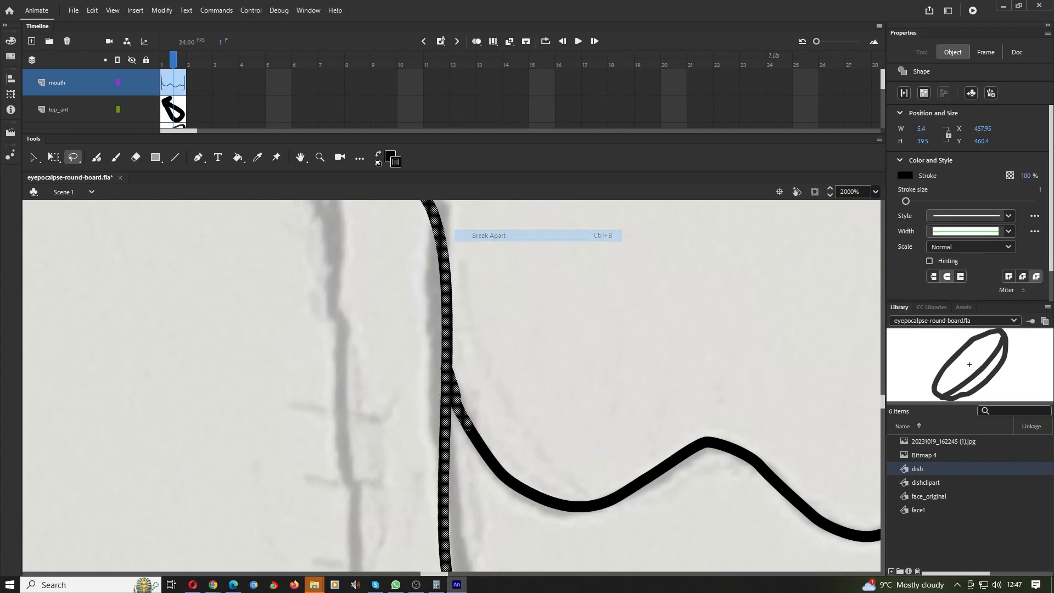
Step: Try to erase the thick overlap at the broken-apart joint of the left mouth line
left_click(135, 158)
mouse_move(555, 347)
left_mouse_down()
mouse_move(494, 364)
mouse_move(464, 397)
mouse_move(459, 366)
left_mouse_up()
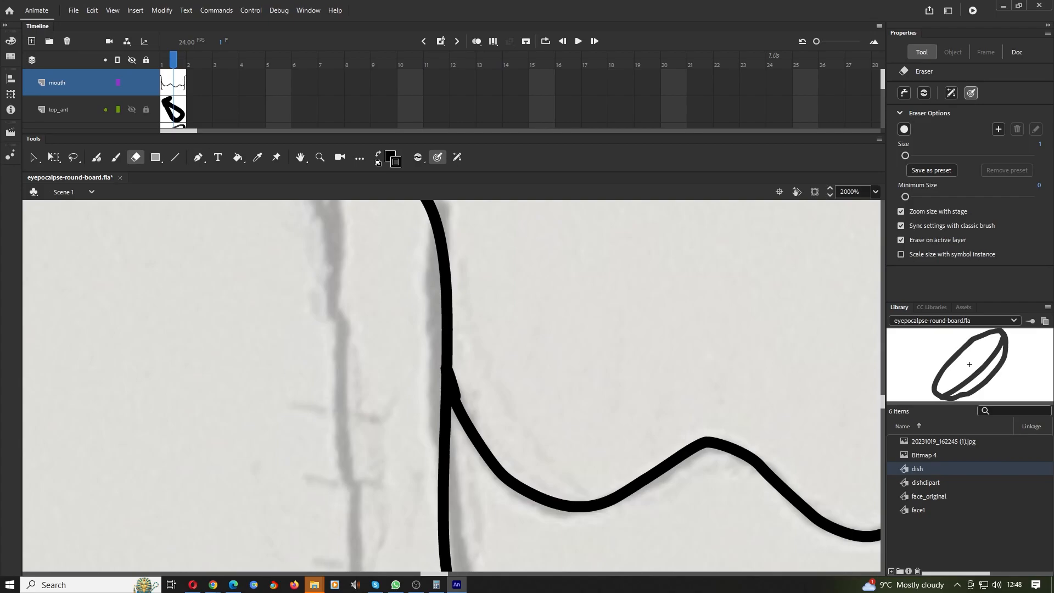
scroll(451, 385, "down", 3)
scroll(451, 385, "up", 3)
Step: Lock the top_ant layer and erase the overlapping joint between the left mouth line and the wavy line on the mouth layer
left_click(82, 109)
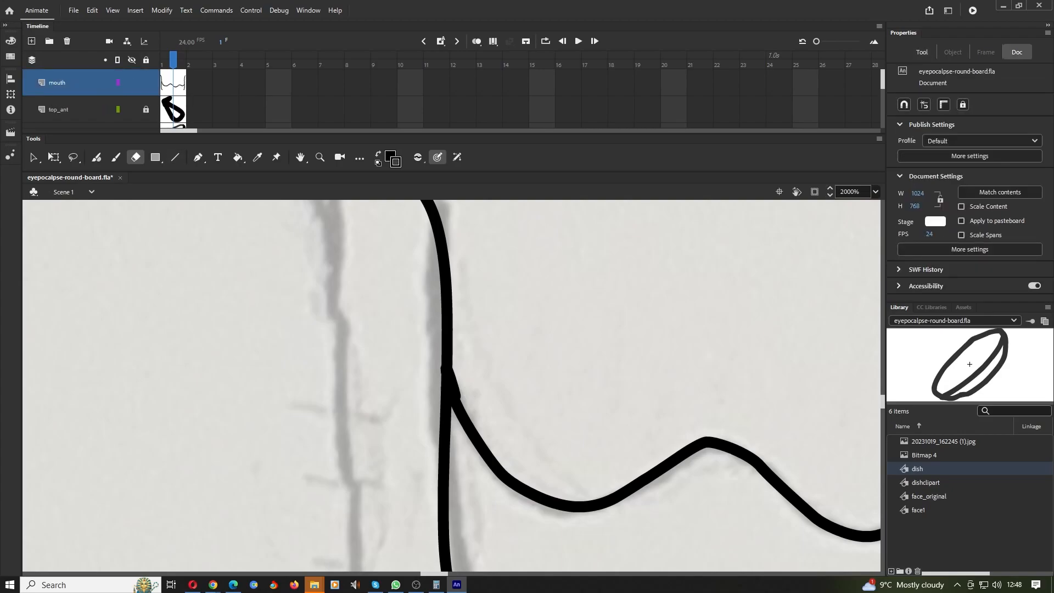
left_click(173, 109)
left_click(173, 83)
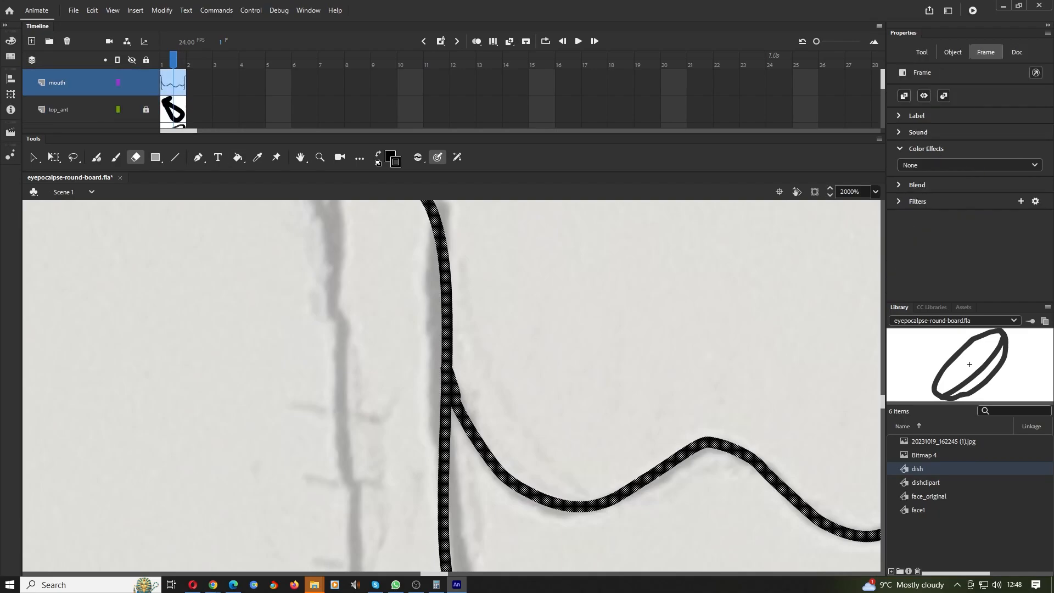
left_click(459, 395)
mouse_move(441, 390)
left_mouse_down()
mouse_move(444, 365)
mouse_move(473, 405)
left_mouse_up()
key("ctrl+z")
left_click_drag(434, 361, 465, 397)
left_click_drag(425, 366, 462, 404)
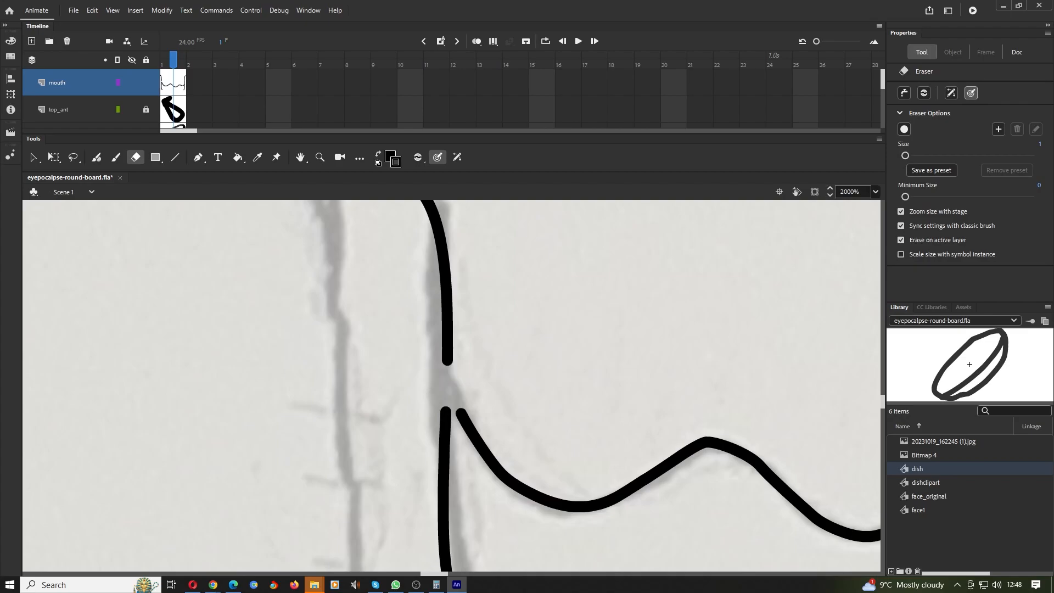
Step: Redraw the erased joint with the Fluid Brush at size 1, reconnecting the left mouth line and the wavy line
key("b")
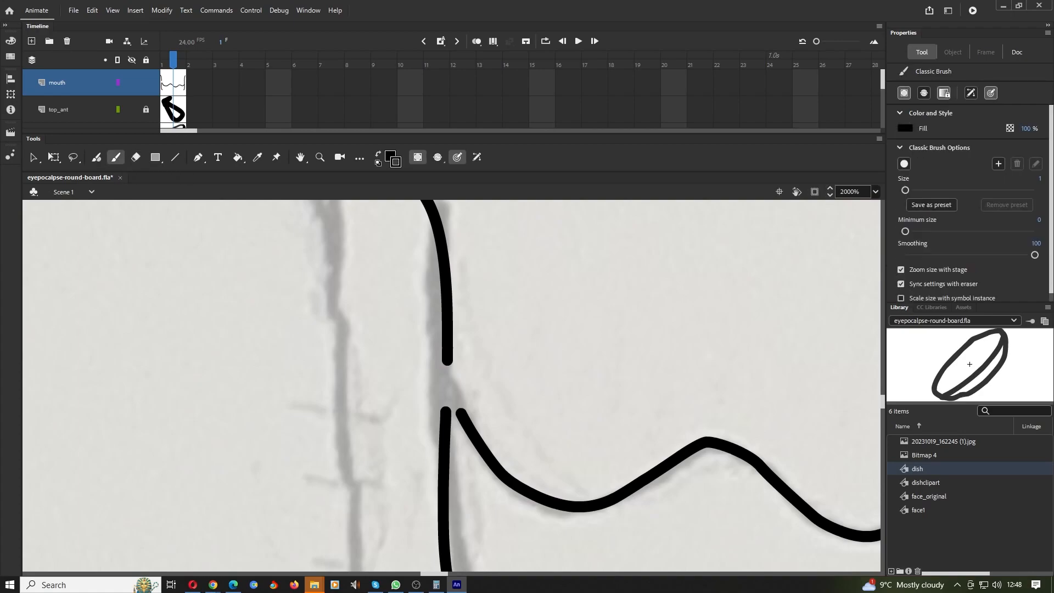
left_click(97, 157)
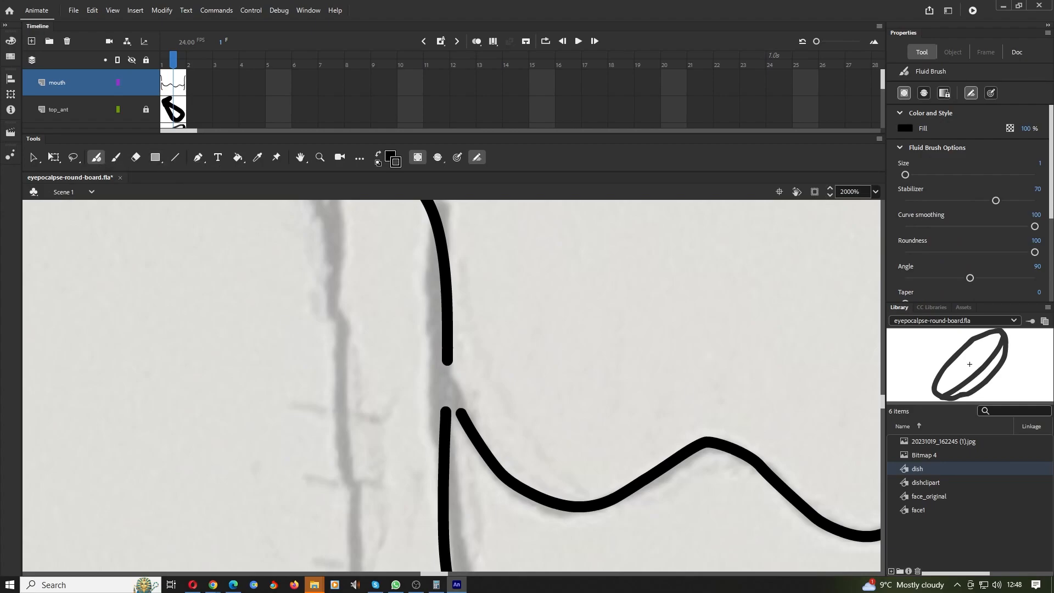
left_click_drag(446, 409, 445, 373)
left_click_drag(461, 412, 452, 375)
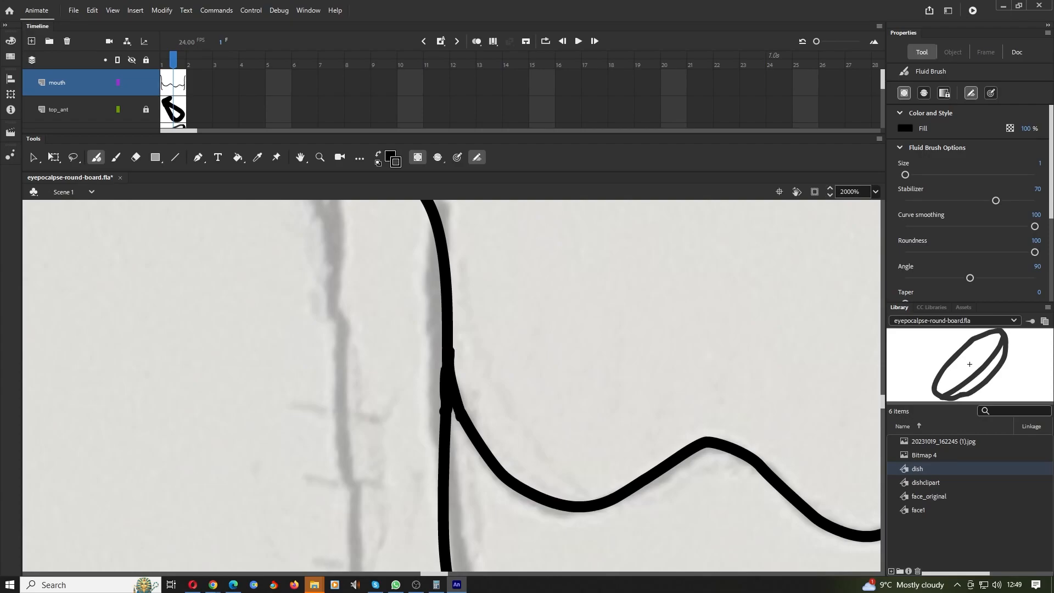
Step: Add a new layer above the mouth layer
scroll(451, 386, "down", 5)
scroll(451, 385, "up", 3)
scroll(452, 385, "right", 1)
scroll(500, 419, "down", 2)
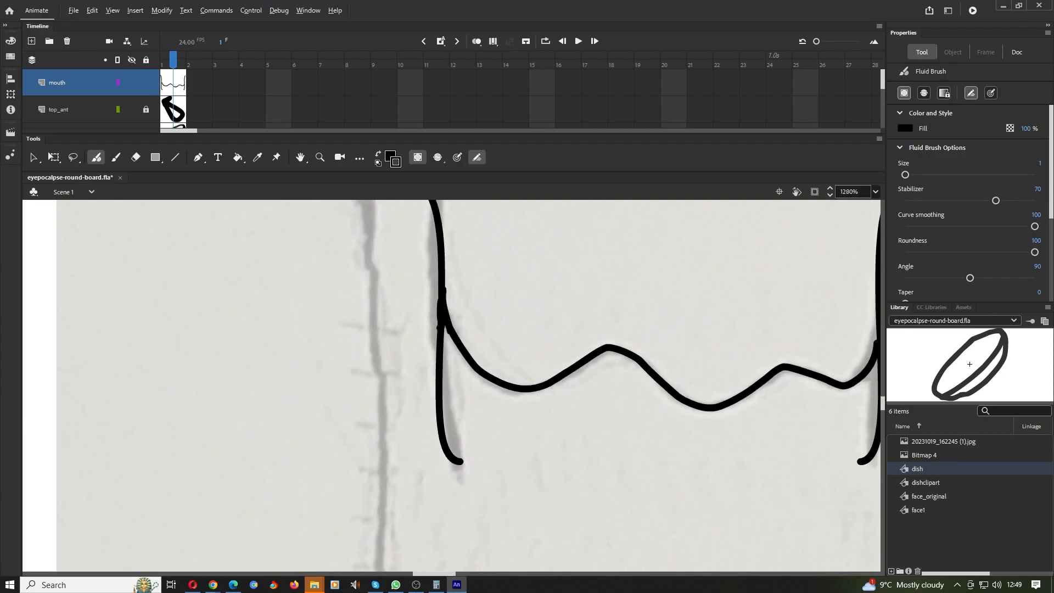
scroll(502, 521, "down", 3)
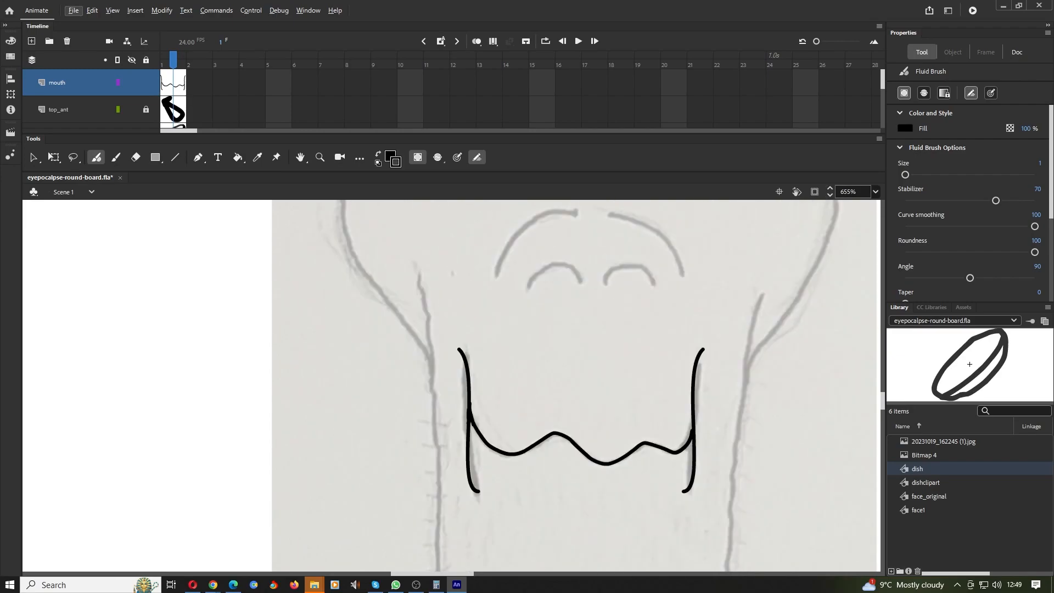
scroll(719, 245, "up", 3)
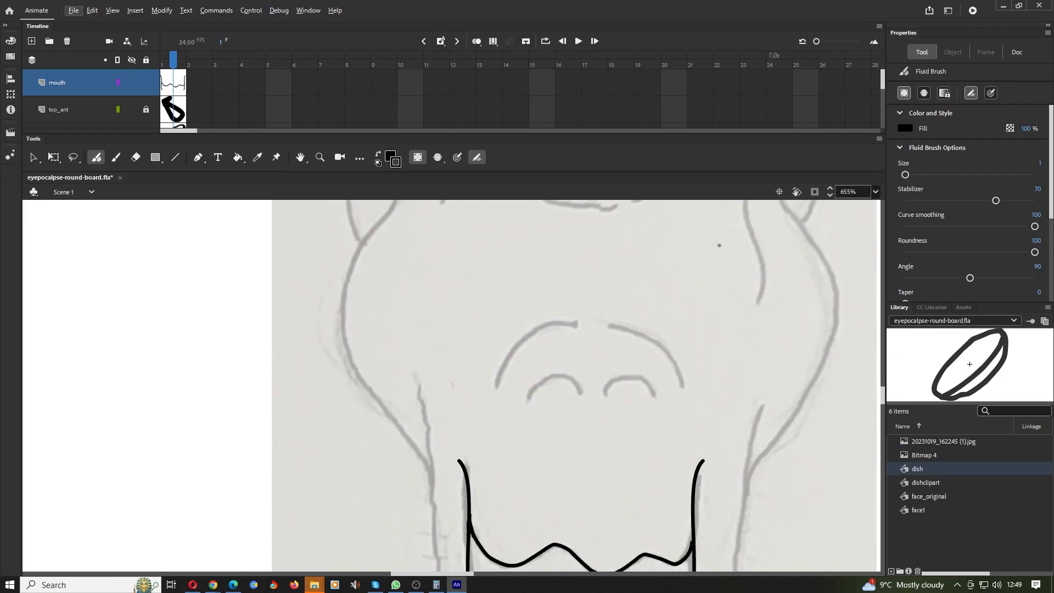
left_click(32, 41)
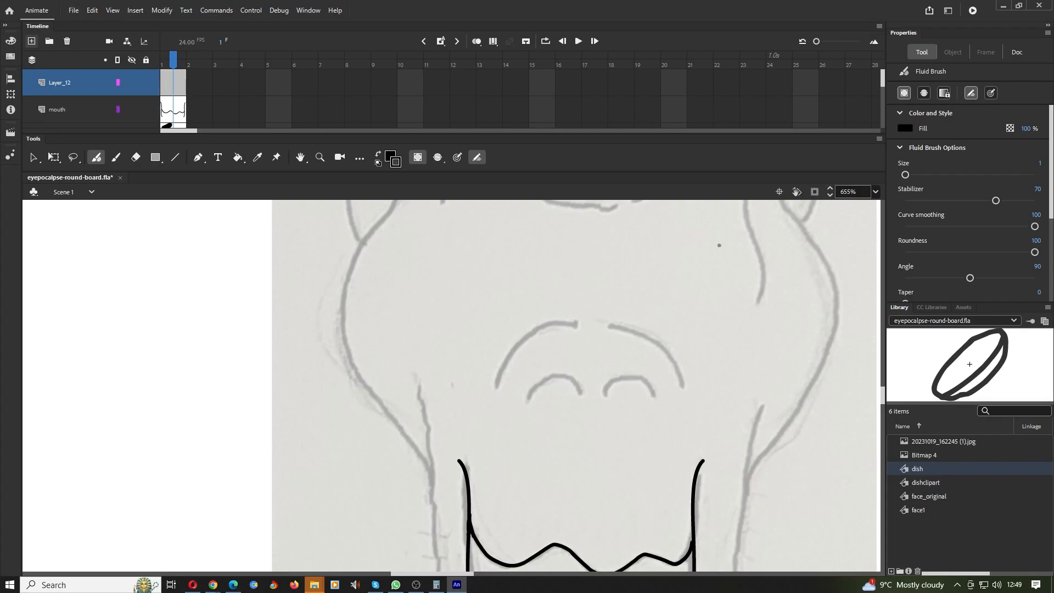
Step: Rename the new layer as nose and trace the two nose arcs and both nostrils with the Fluid Brush at size 1
double_click(65, 83)
type("nose")
key("Return")
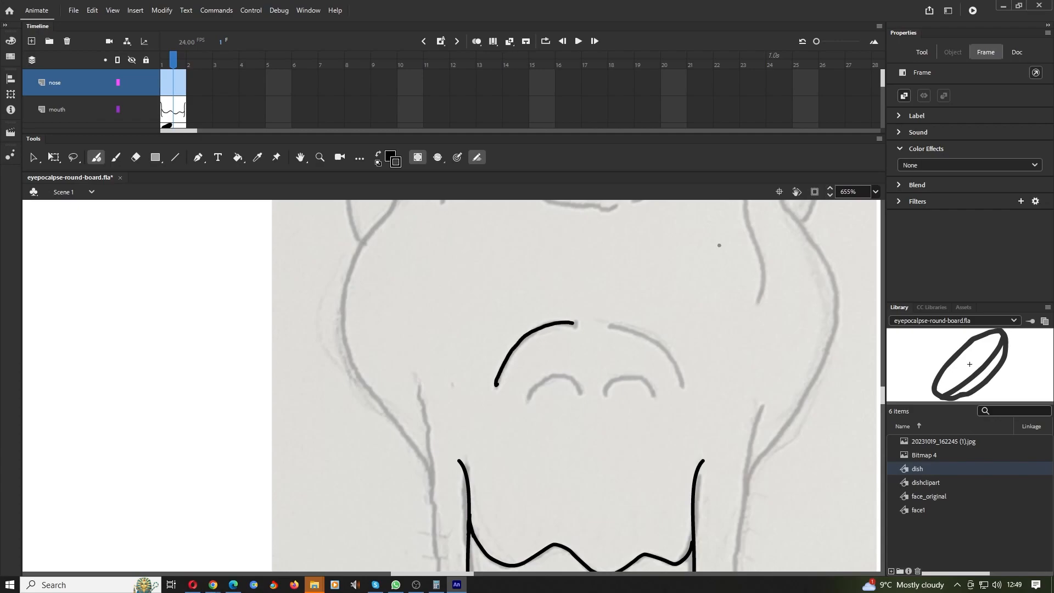
left_click_drag(572, 323, 578, 324)
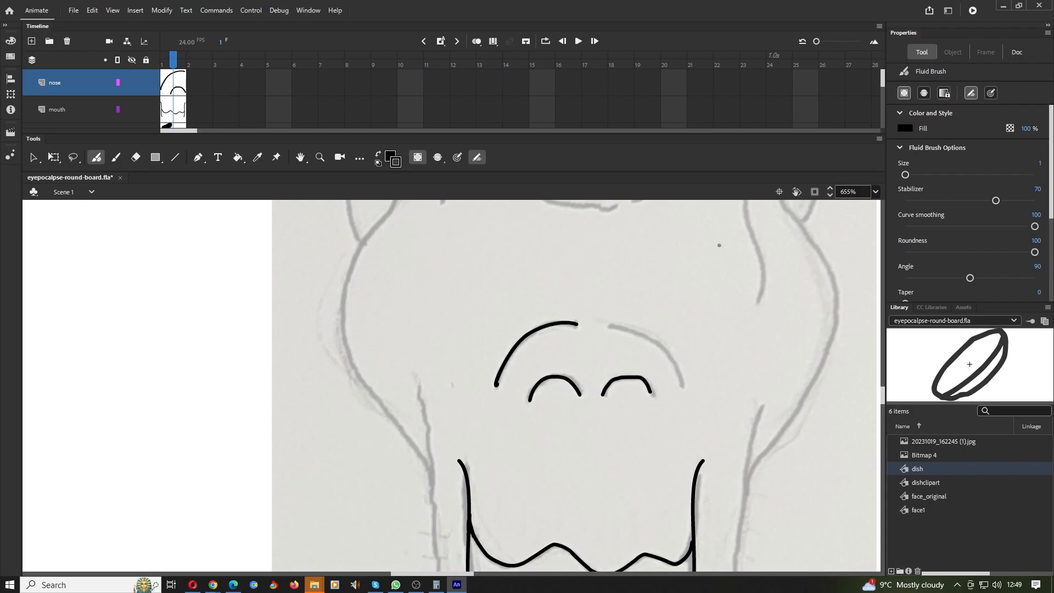
mouse_move(607, 324)
left_mouse_down()
mouse_move(651, 340)
mouse_move(685, 389)
left_mouse_up()
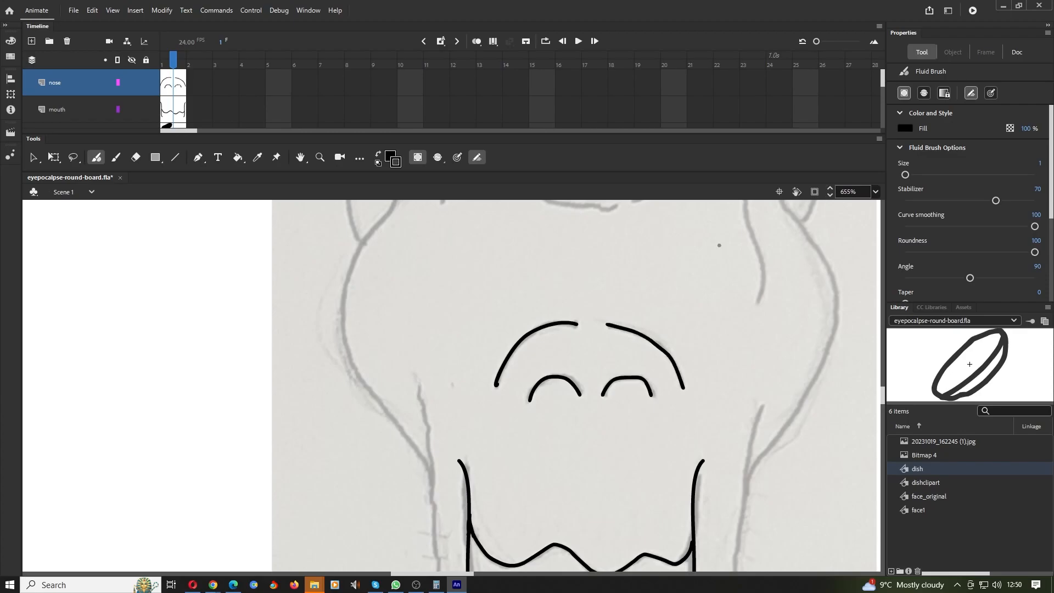
Step: Lock the mouth and nose layers and add a new layer above the nose layer
scroll(577, 384, "up", 5)
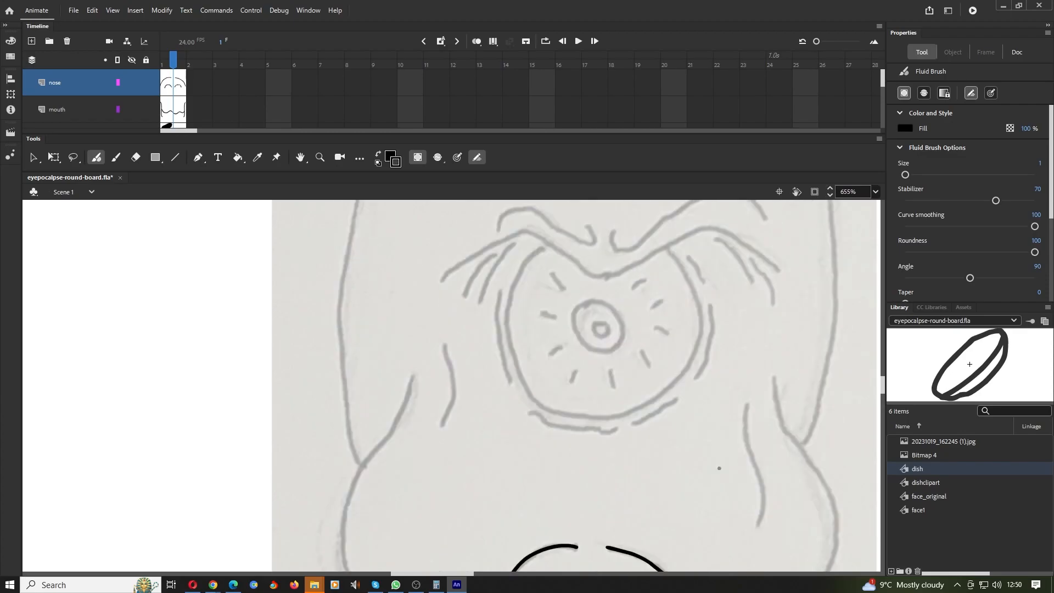
scroll(719, 468, "up", 3)
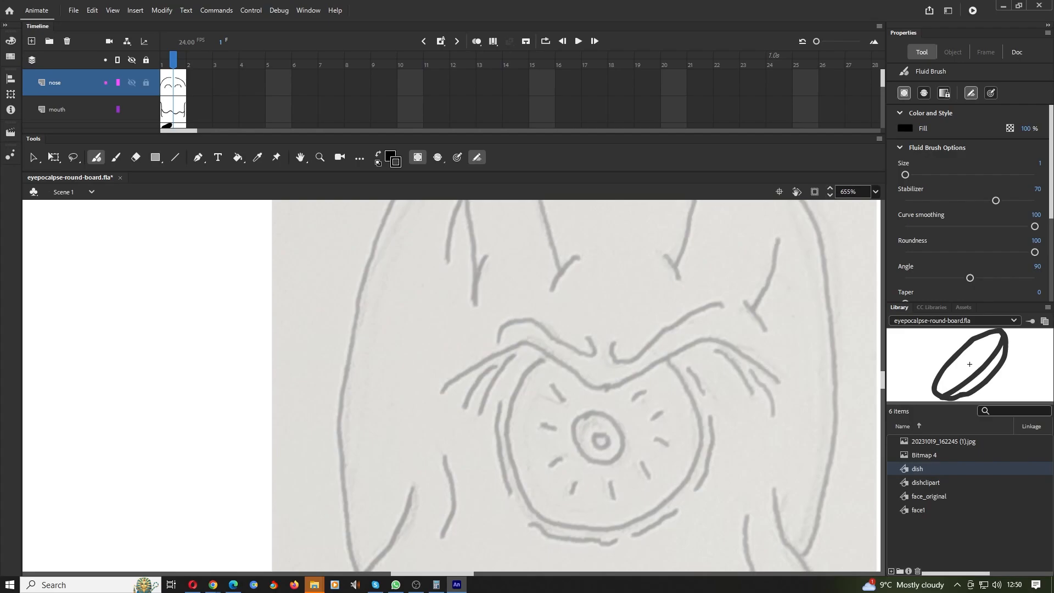
left_click(145, 109)
left_click(145, 82)
left_click(32, 41)
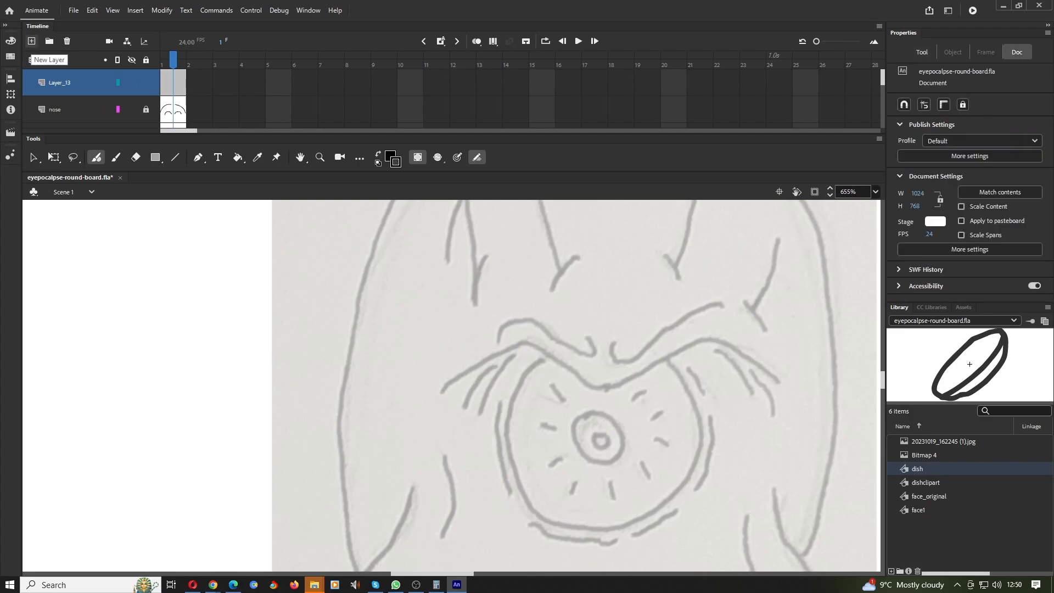
Step: Rename the new layer as eye_wrinkles
double_click(55, 83)
type("wrink")
key("BackSpace")
key("BackSpace")
key("BackSpace")
key("BackSpace")
key("BackSpace")
type("eye-wro")
key("BackSpace")
type("inkles")
key("Return")
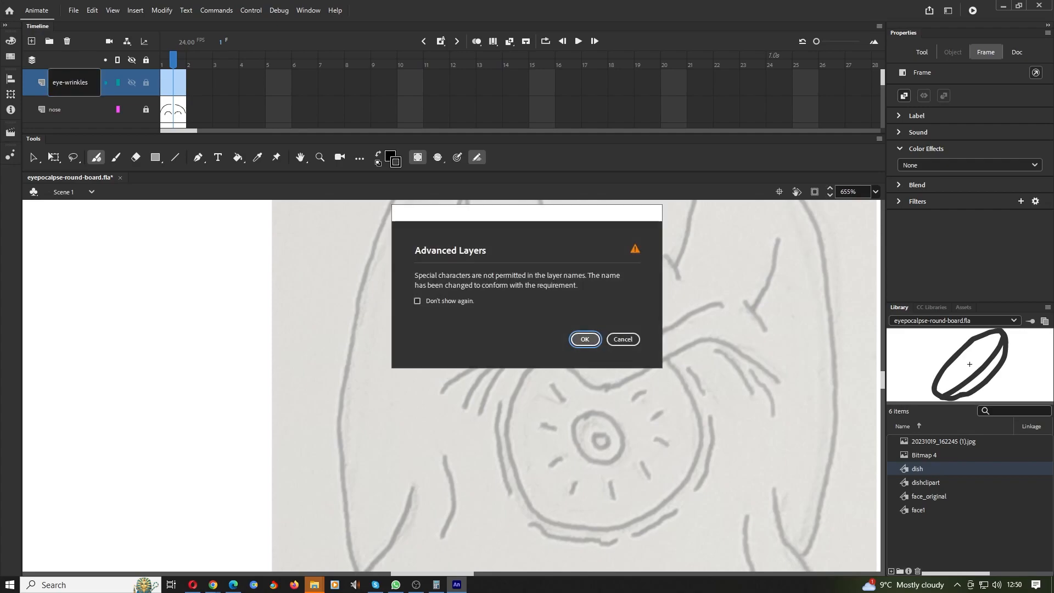
key("Return")
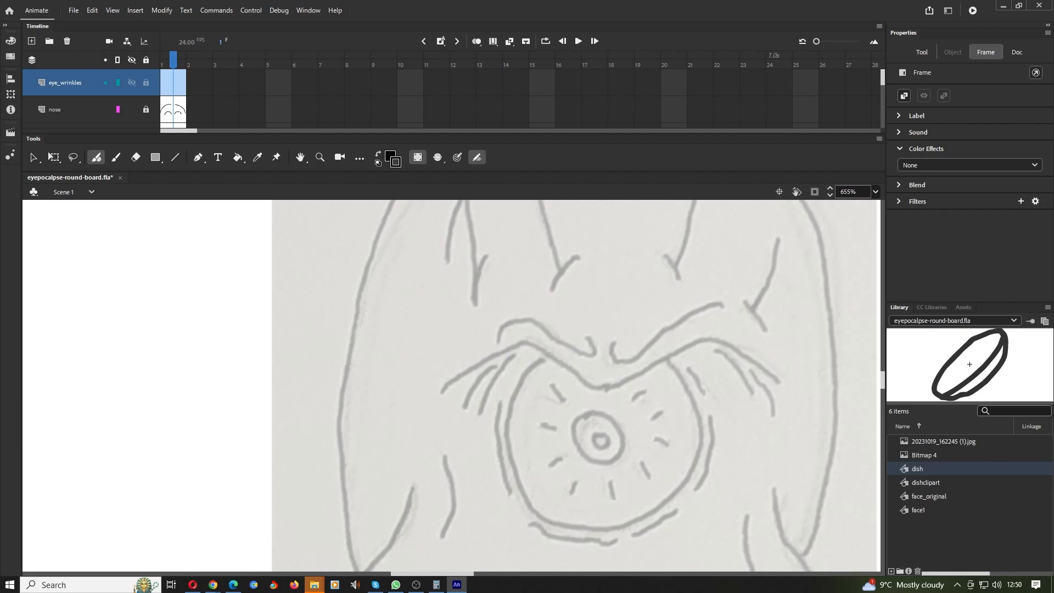
Step: Trace the wrinkles along the left side of the eye and the long one beneath it, redrawing the lower stroke closer to the sketch
mouse_move(463, 408)
left_mouse_down()
mouse_move(486, 376)
mouse_move(501, 376)
mouse_move(484, 404)
mouse_move(497, 412)
mouse_move(497, 484)
mouse_move(558, 544)
mouse_move(580, 551)
mouse_move(620, 540)
left_mouse_up()
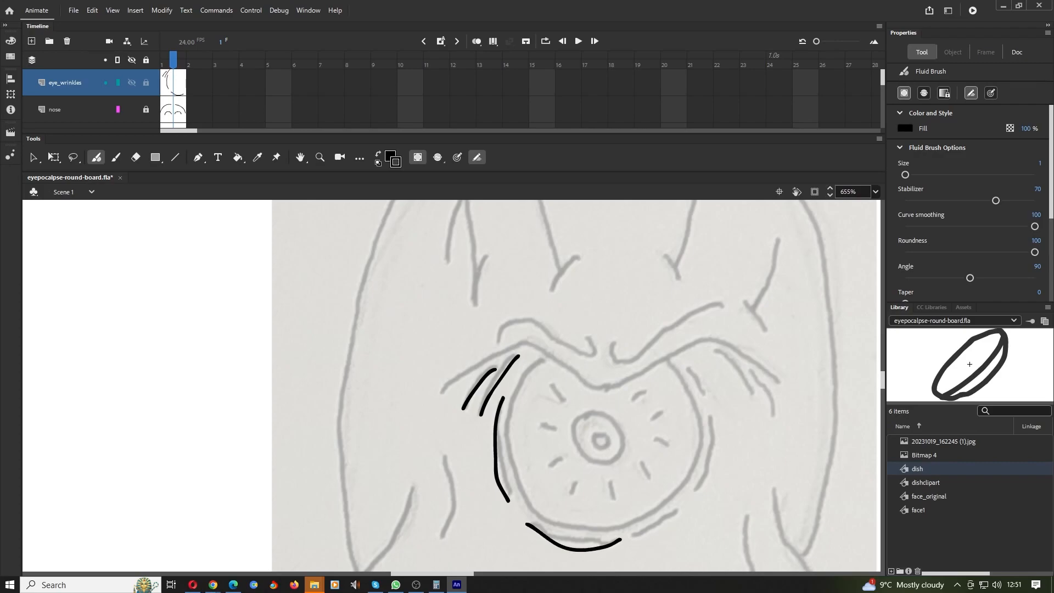
key("ctrl+z")
left_click_drag(532, 526, 620, 543)
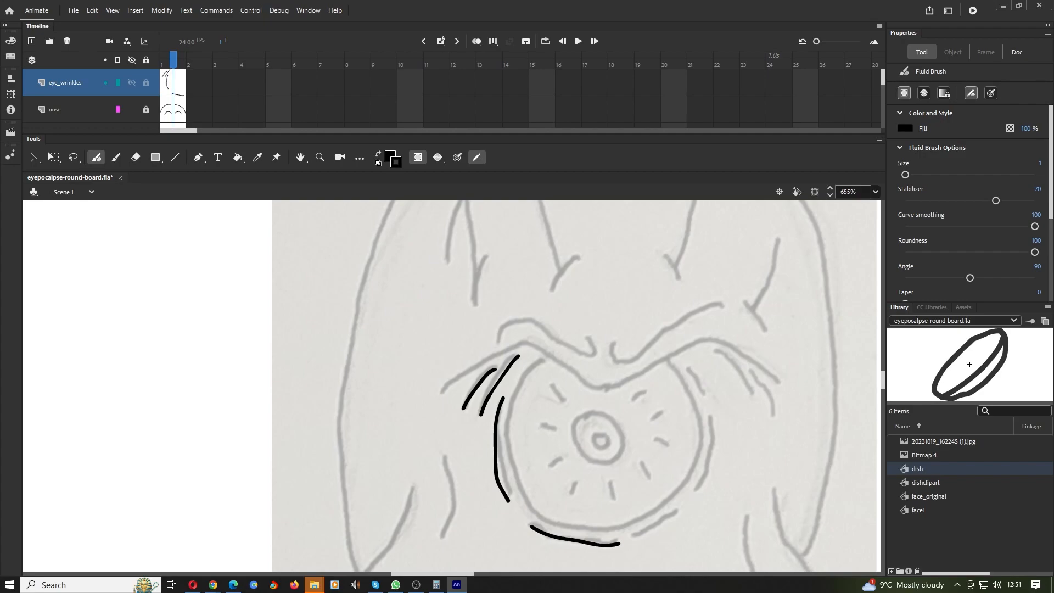
Step: Show the hidden eye layer as a reference for the wrinkles
scroll(94, 96, "down", 4)
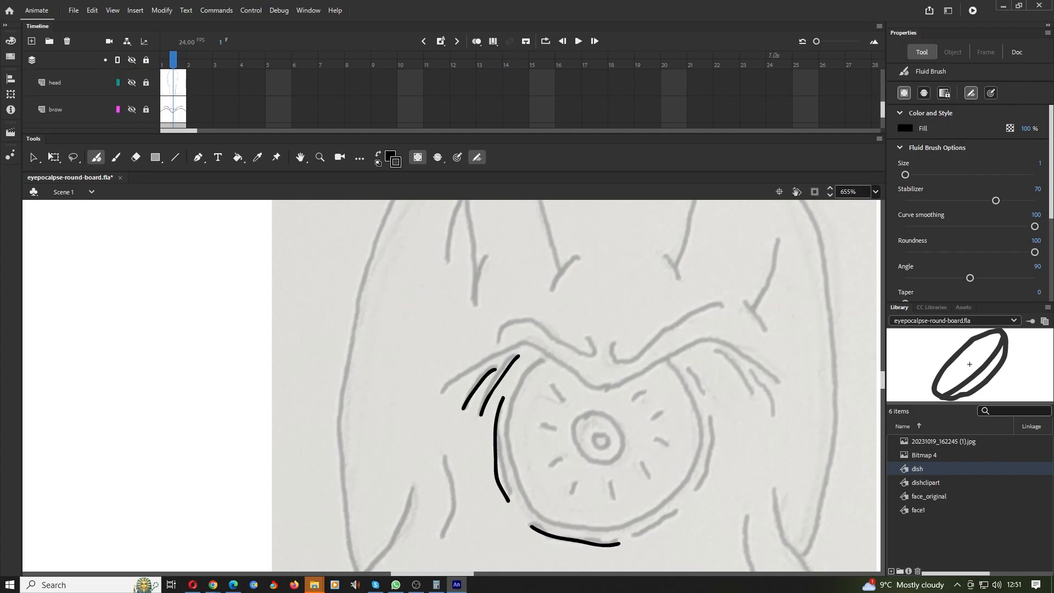
scroll(132, 110, "down", 1)
left_click(131, 109)
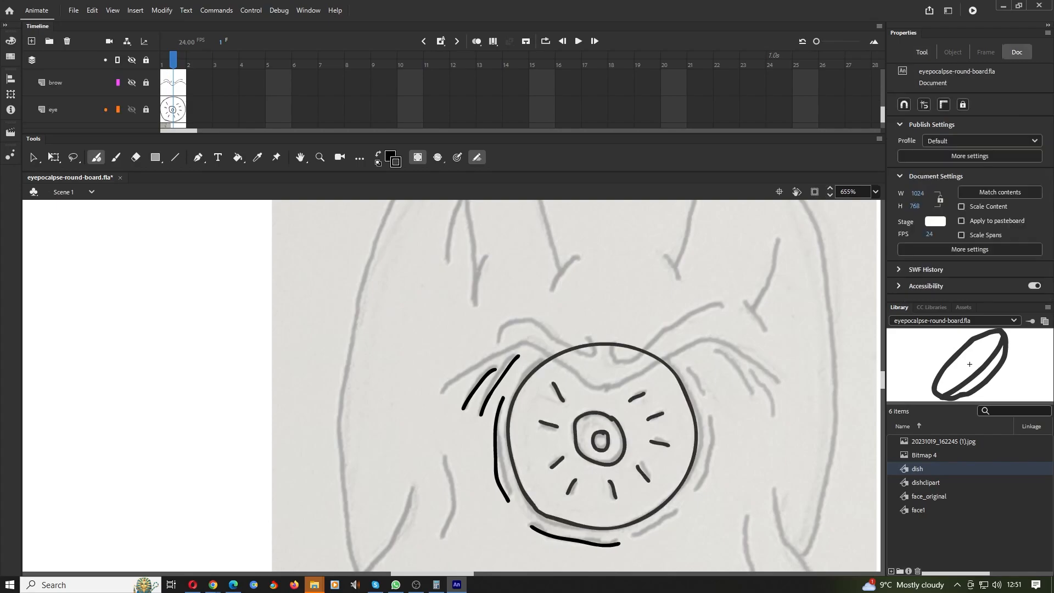
scroll(132, 109, "up", 5)
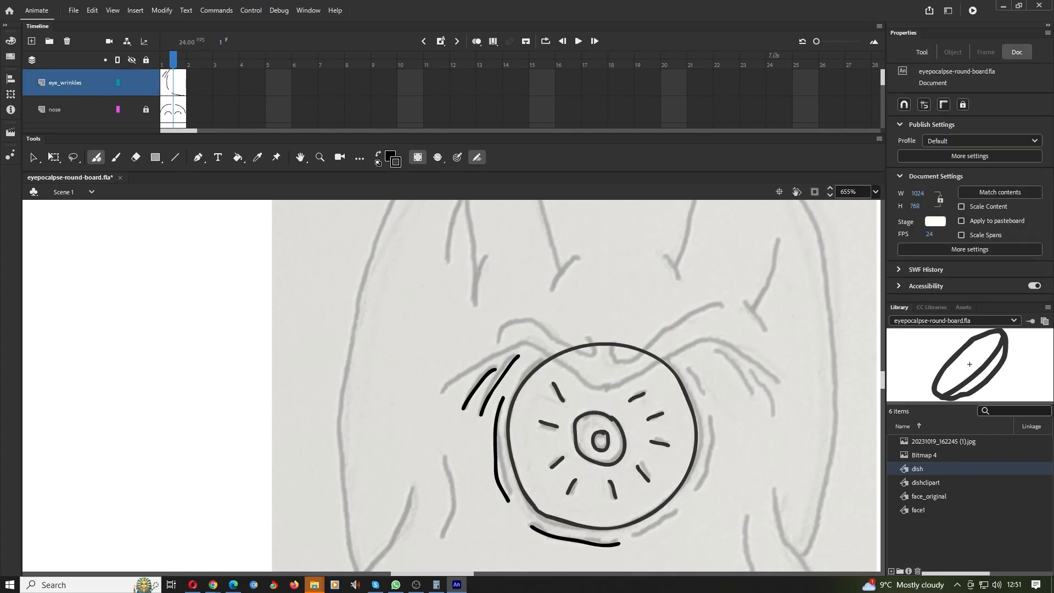
Step: Trace the remaining eye wrinkles at the lower right and along the right side of the eye on the eye_wrinkles layer
left_click(173, 82)
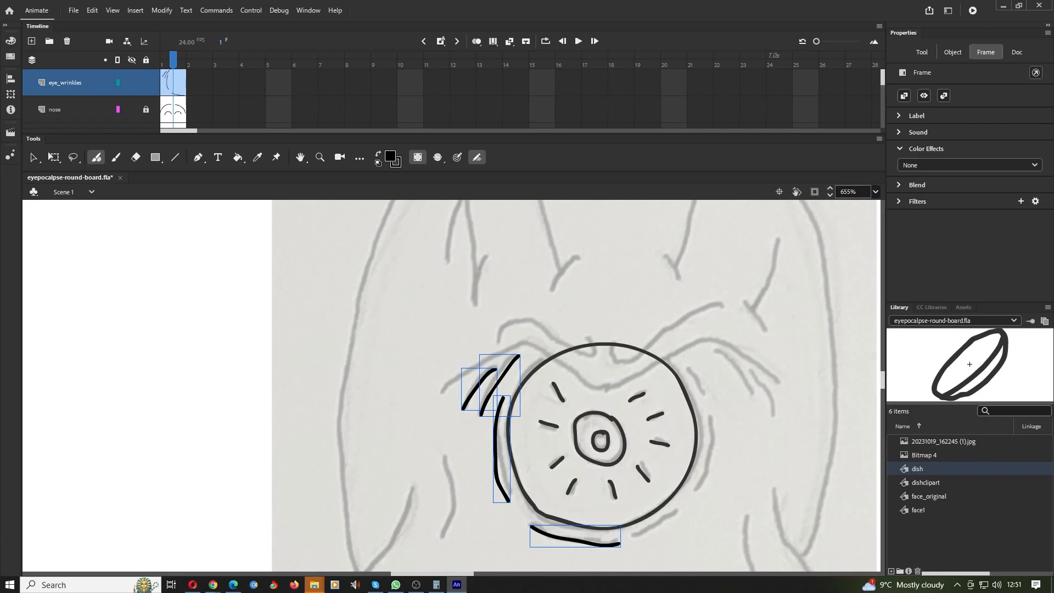
left_click(952, 51)
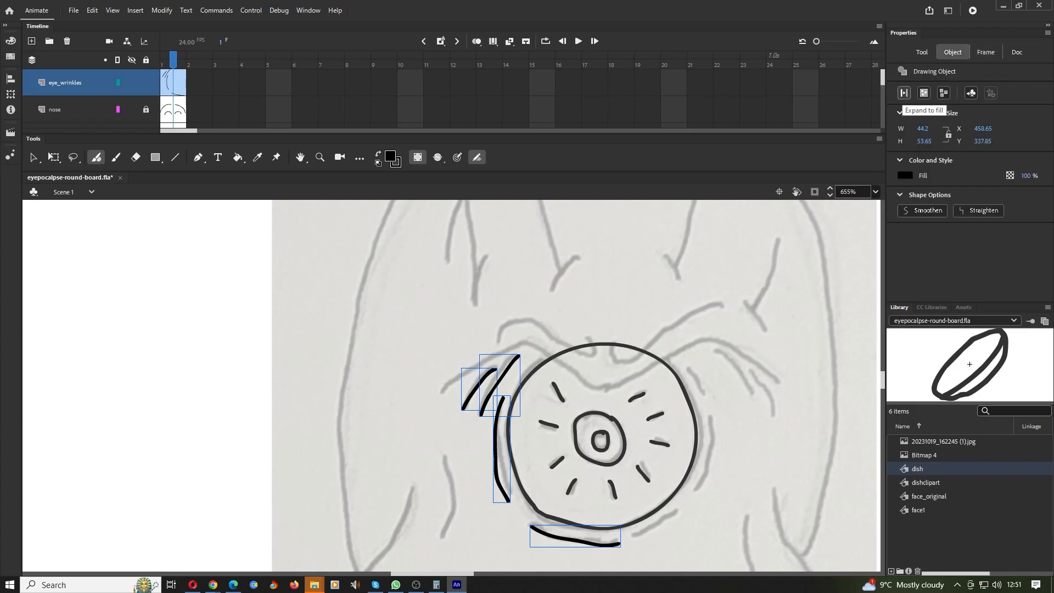
left_click(922, 51)
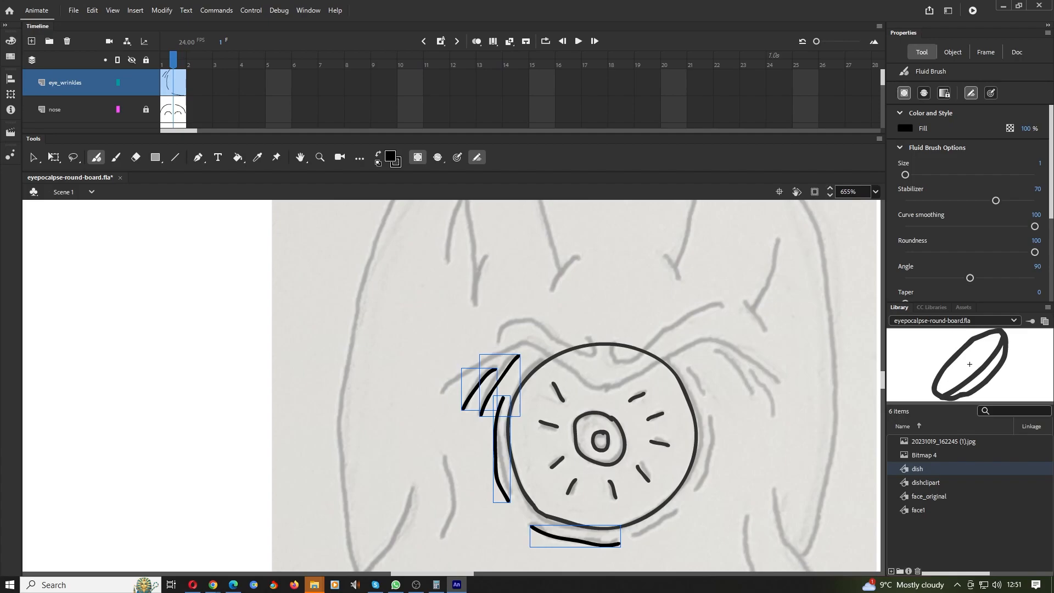
mouse_move(634, 536)
left_mouse_down()
mouse_move(710, 469)
mouse_move(716, 421)
mouse_move(687, 367)
mouse_move(717, 350)
mouse_move(751, 393)
mouse_move(751, 369)
mouse_move(775, 412)
left_mouse_up()
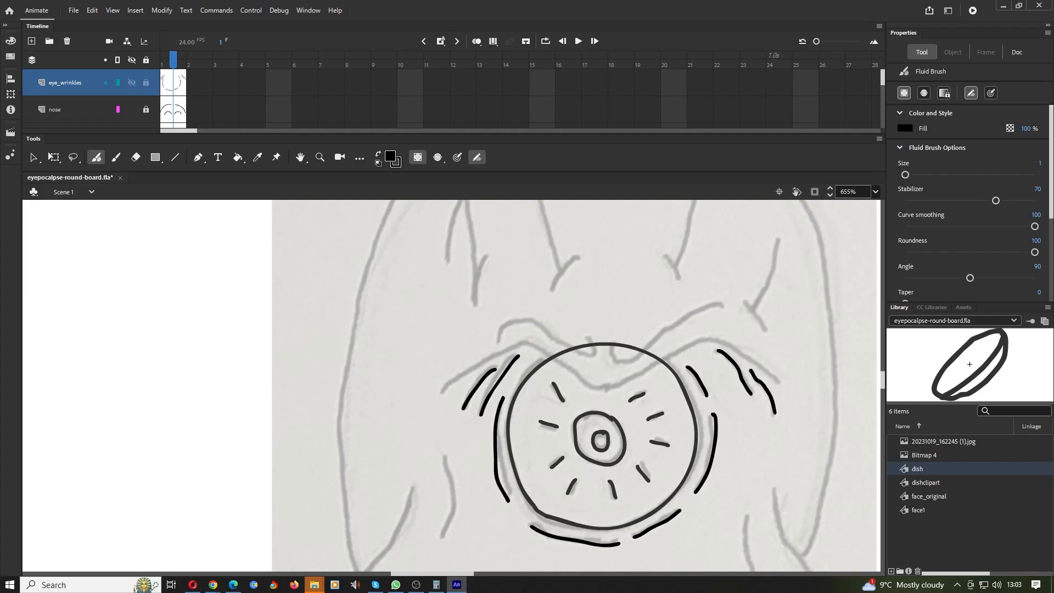
Step: Lock the eye_wrinkles layer and add a new layer above it named forehead
left_click(31, 41)
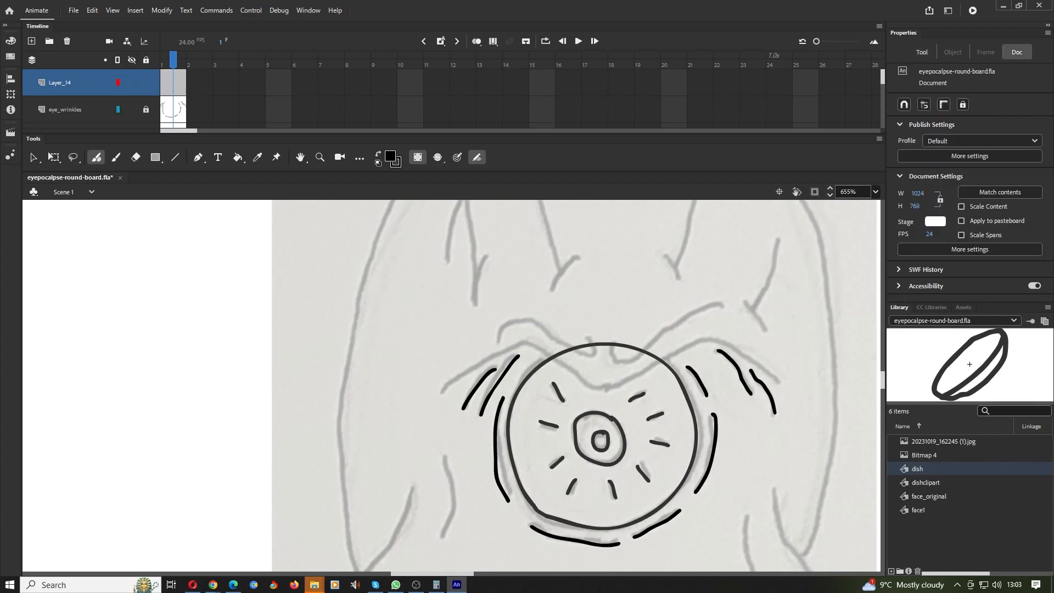
double_click(60, 82)
type("forehead")
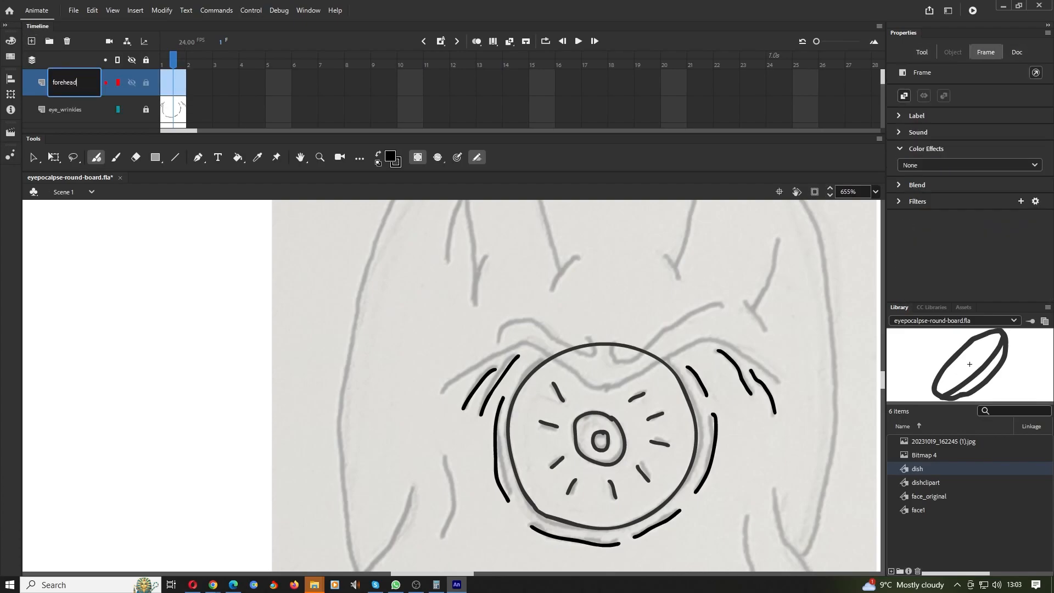
key("Return")
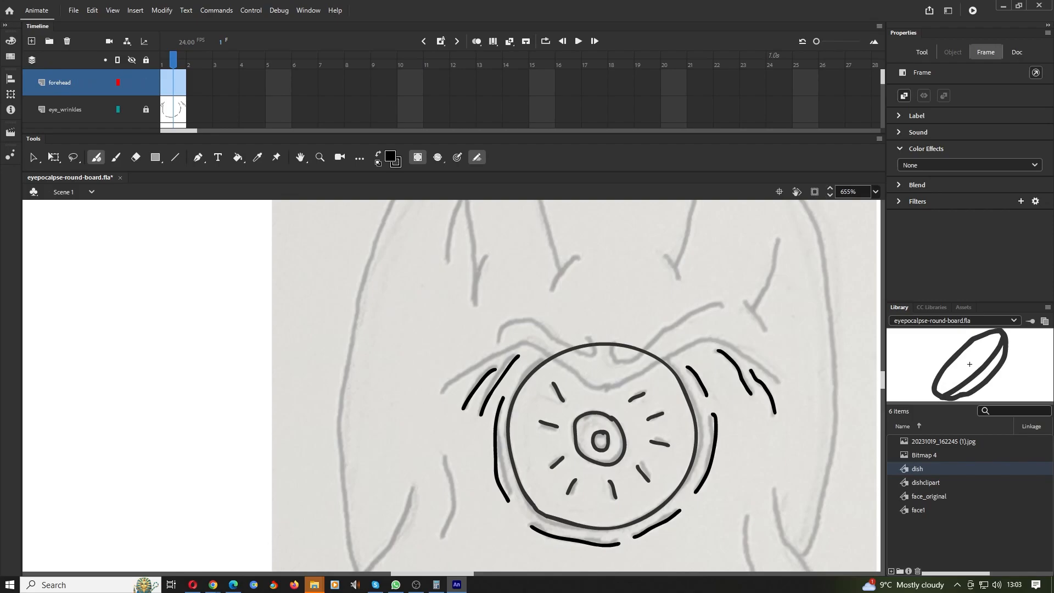
Step: Trace the forked wrinkles on the left half of the forehead with the Fluid Brush, redrawing any stroke that strays
scroll(576, 384, "up", 5)
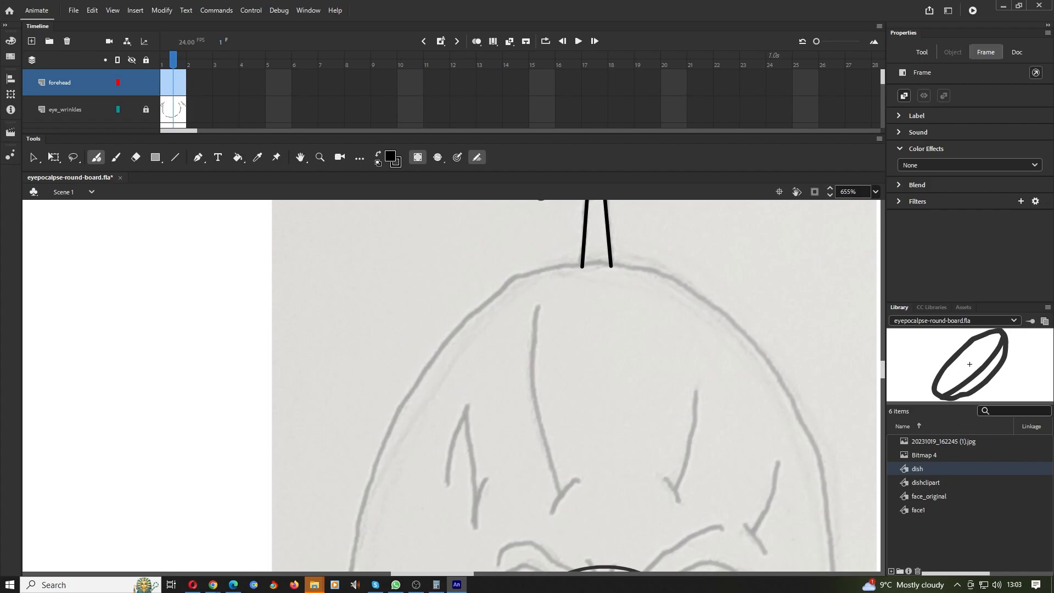
left_click_drag(448, 484, 466, 419)
key("ctrl+z")
mouse_move(446, 483)
left_mouse_down()
mouse_move(451, 438)
mouse_move(471, 405)
mouse_move(471, 530)
mouse_move(485, 481)
left_mouse_up()
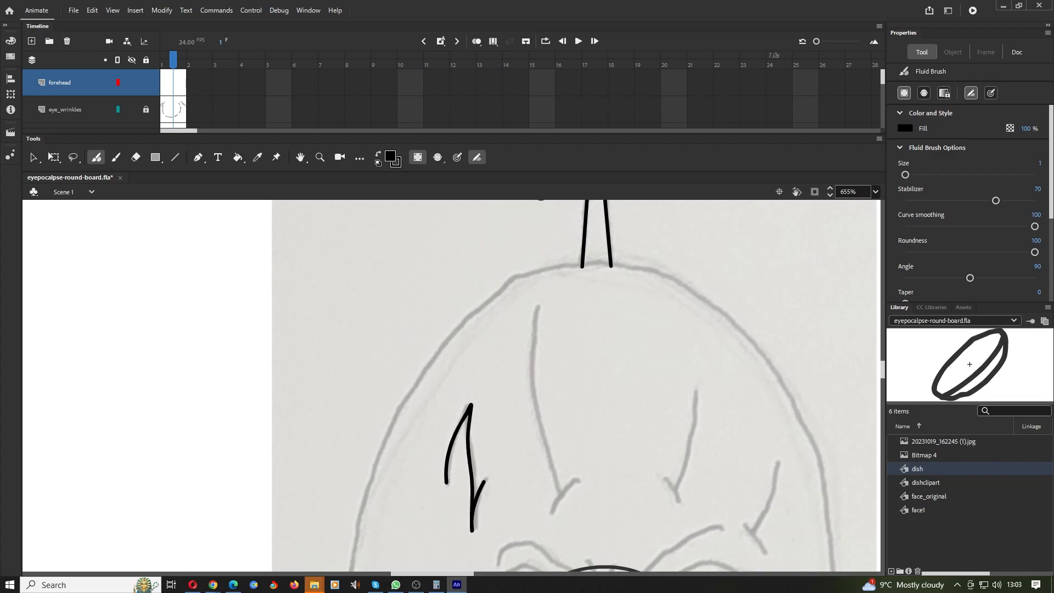
mouse_move(550, 516)
left_mouse_down()
mouse_move(582, 480)
mouse_move(560, 491)
mouse_move(540, 421)
left_mouse_up()
key("ctrl+z")
mouse_move(536, 317)
left_mouse_down()
mouse_move(529, 375)
mouse_move(556, 483)
left_mouse_up()
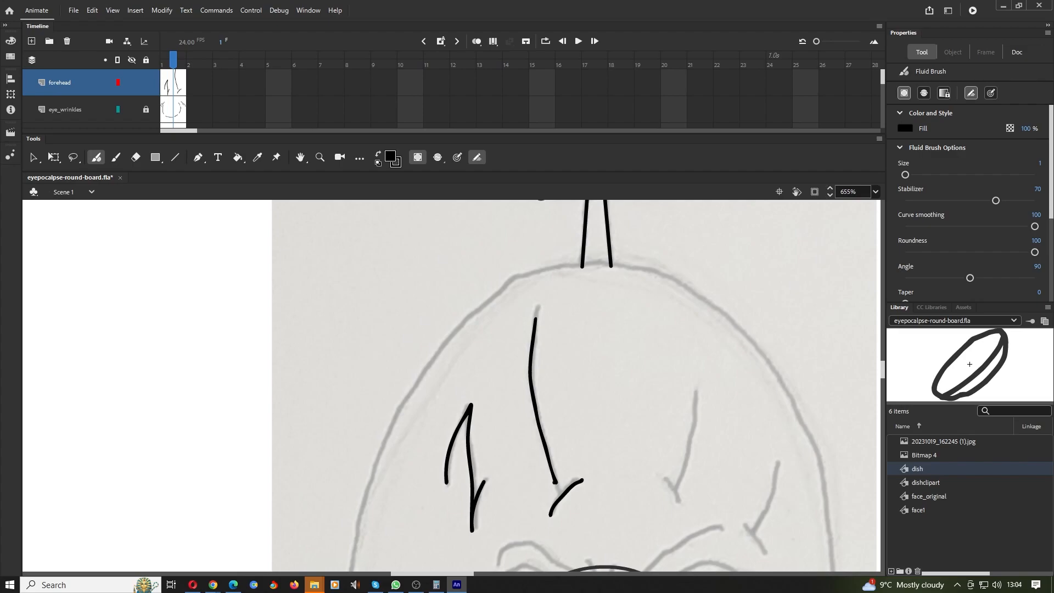
left_click_drag(556, 483, 560, 492)
Step: Trace the two forked wrinkles on the right half of the forehead and lock the forehead layer
mouse_move(666, 476)
left_mouse_down()
mouse_move(678, 505)
mouse_move(706, 389)
left_mouse_up()
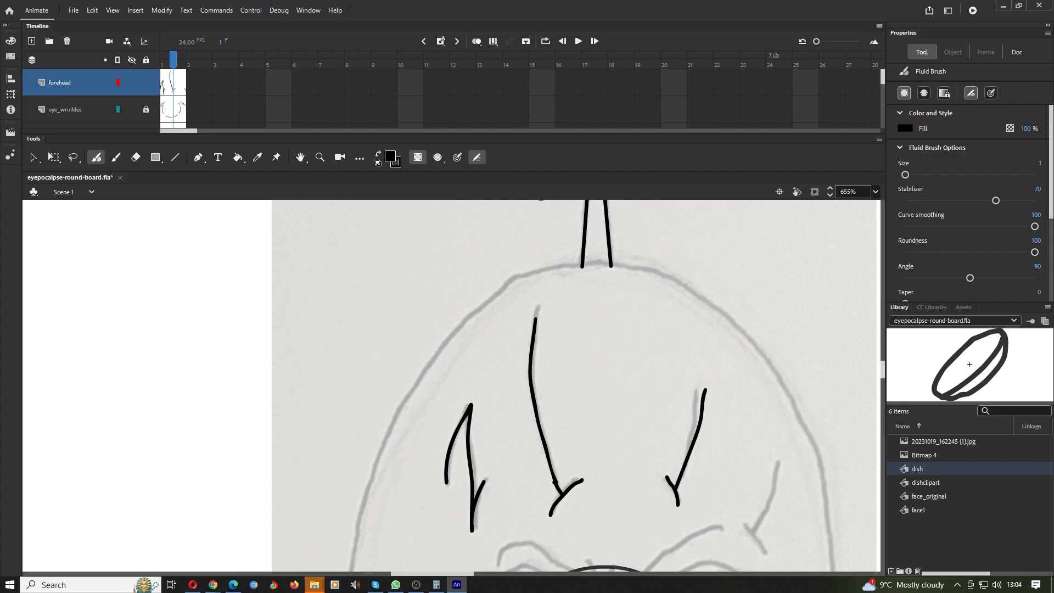
mouse_move(745, 523)
left_mouse_down()
mouse_move(764, 550)
mouse_move(751, 529)
mouse_move(785, 460)
left_mouse_up()
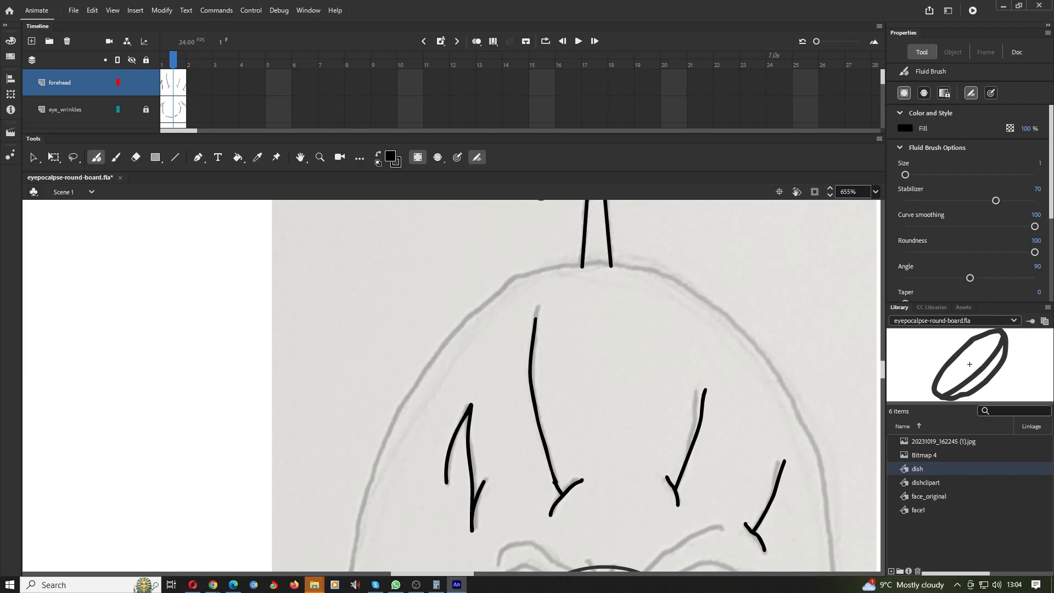
left_click(145, 82)
Step: Add a new layer above the forehead layer and name it face_details
scroll(718, 245, "down", 10)
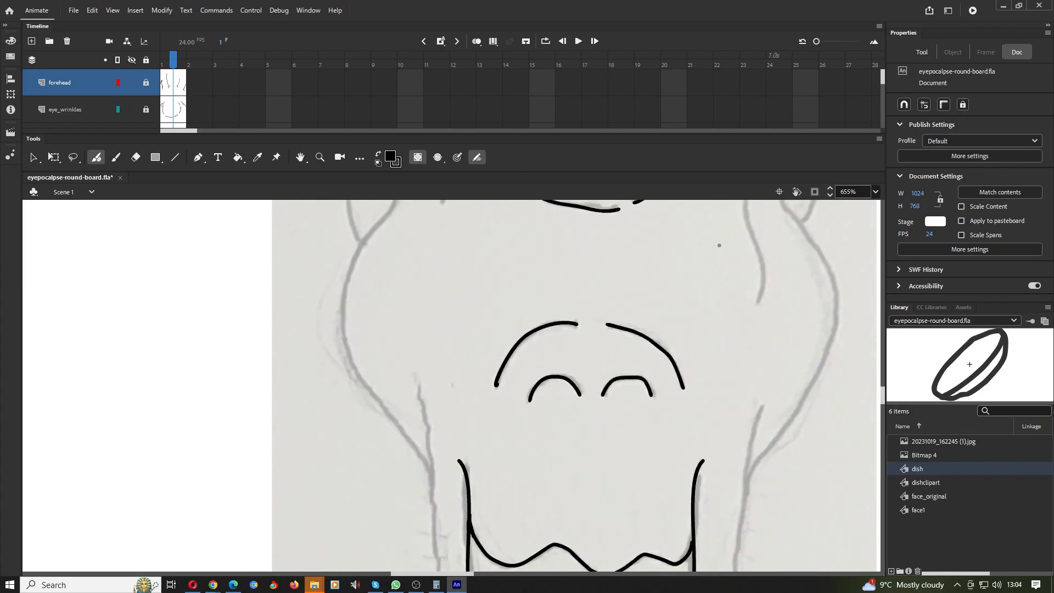
scroll(719, 245, "up", 3)
scroll(577, 385, "up", 3)
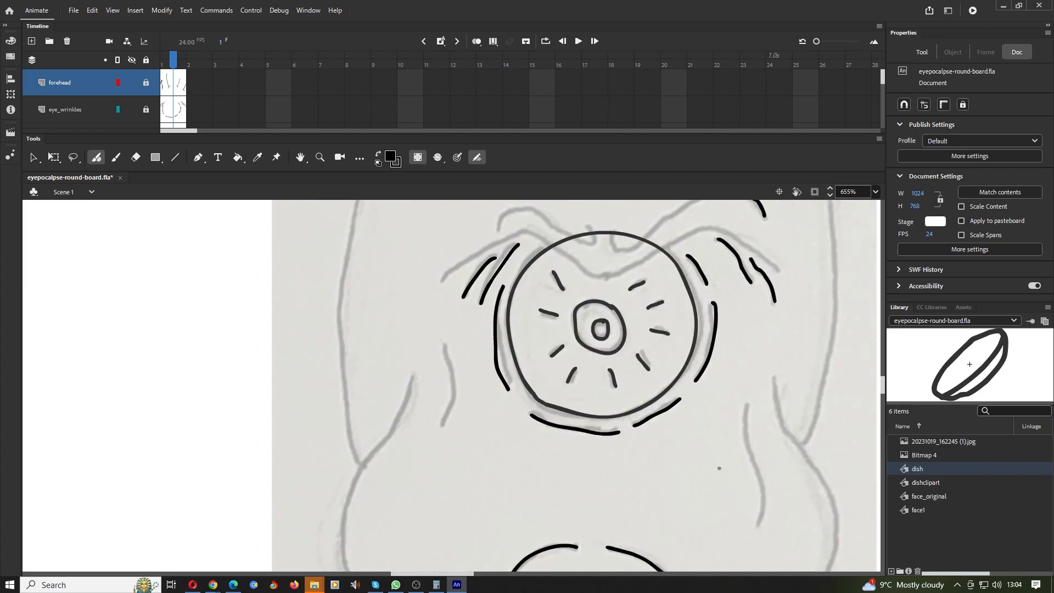
scroll(577, 384, "down", 3)
scroll(576, 384, "down", 3)
scroll(577, 384, "up", 3)
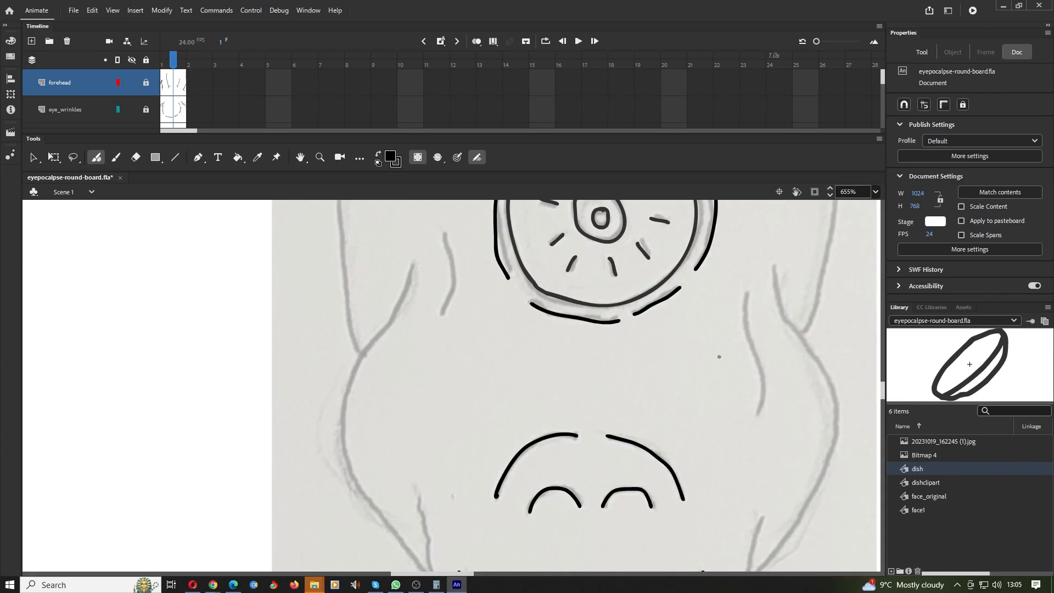
left_click(31, 41)
double_click(59, 82)
type("face")
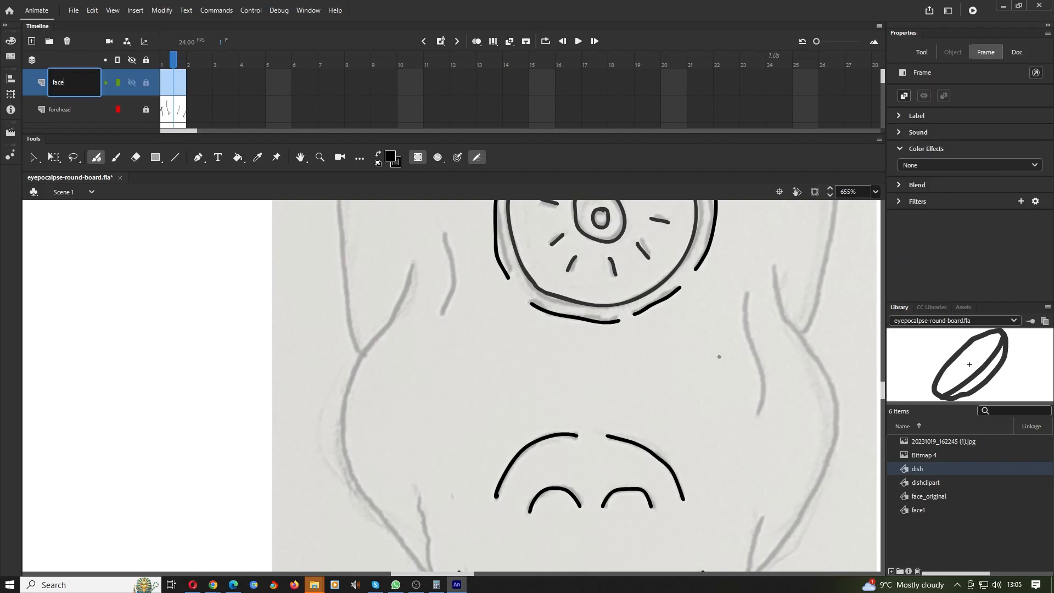
type(" details")
key("Return")
key("Return")
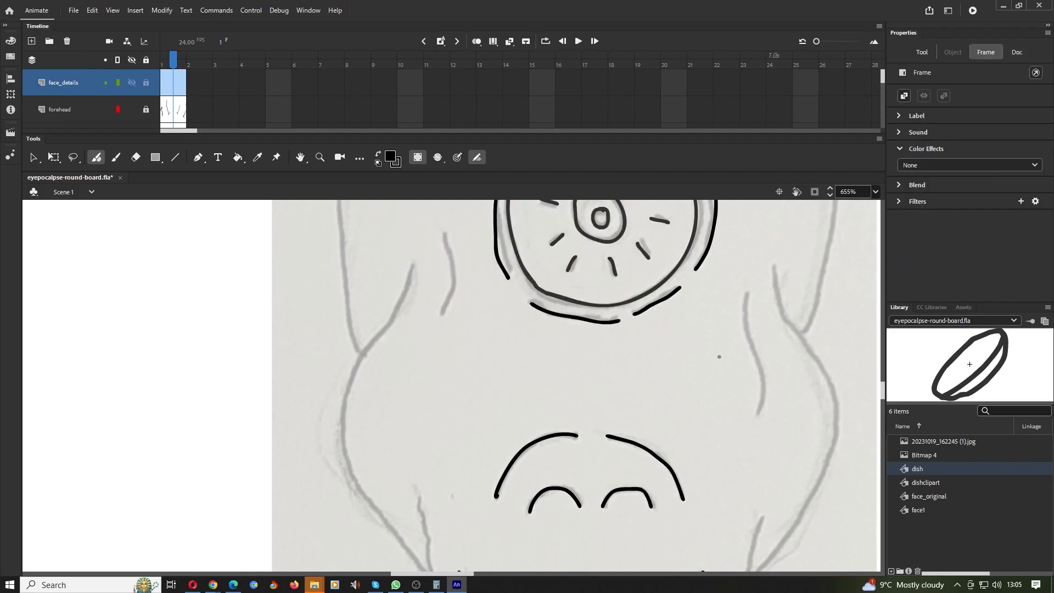
Step: Trace the curved cheek line on each side of the face below the eye on the face_details layer
scroll(576, 384, "up", 3)
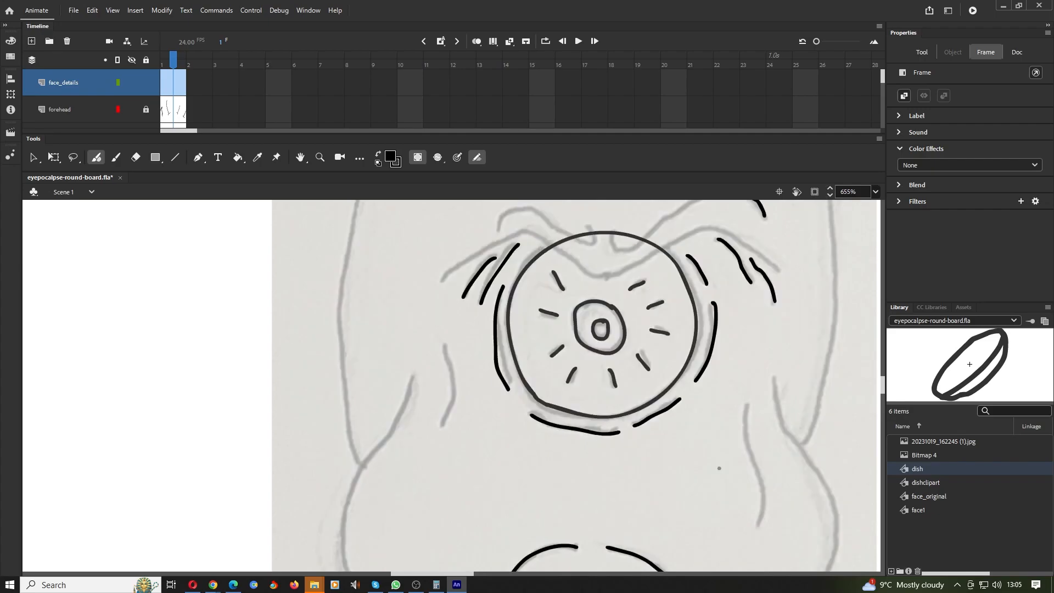
mouse_move(441, 427)
left_mouse_down()
mouse_move(455, 386)
mouse_move(446, 345)
left_mouse_up()
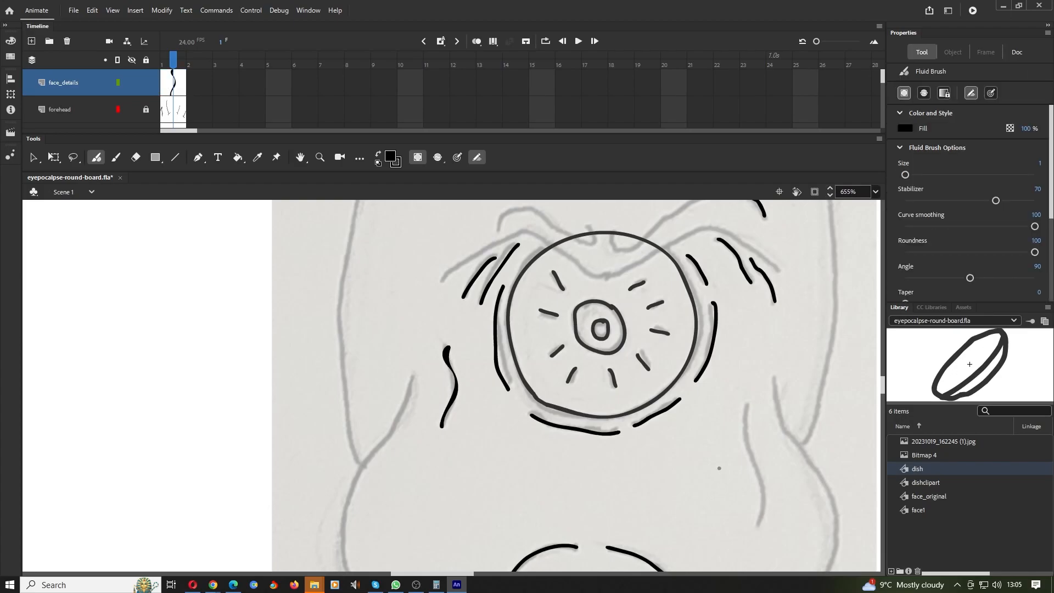
mouse_move(750, 400)
left_mouse_down()
mouse_move(743, 439)
mouse_move(760, 499)
mouse_move(747, 529)
left_mouse_up()
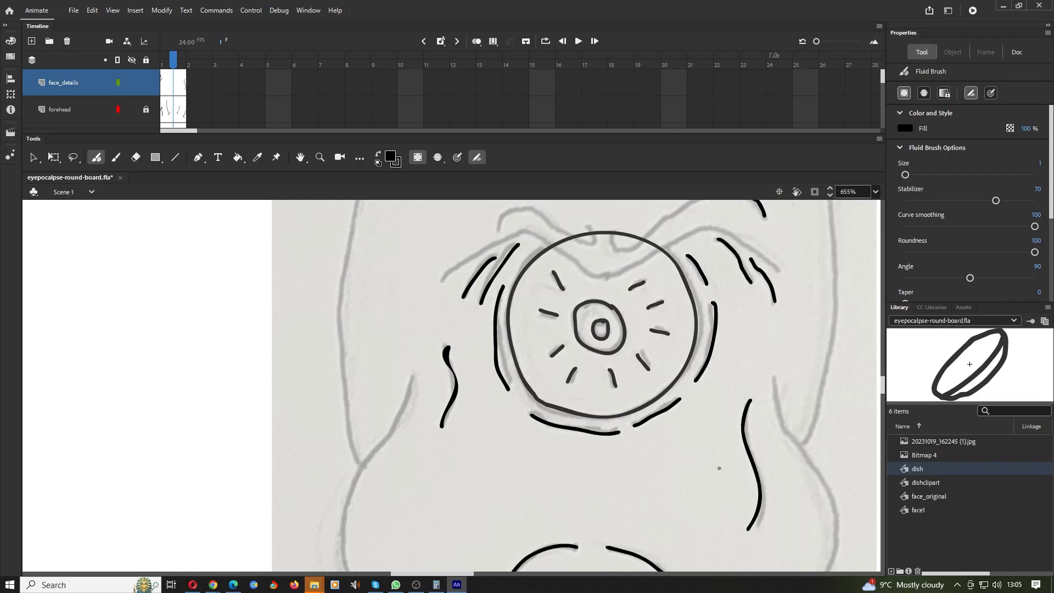
Step: Save the document
scroll(719, 468, "down", 10)
scroll(576, 384, "up", 5)
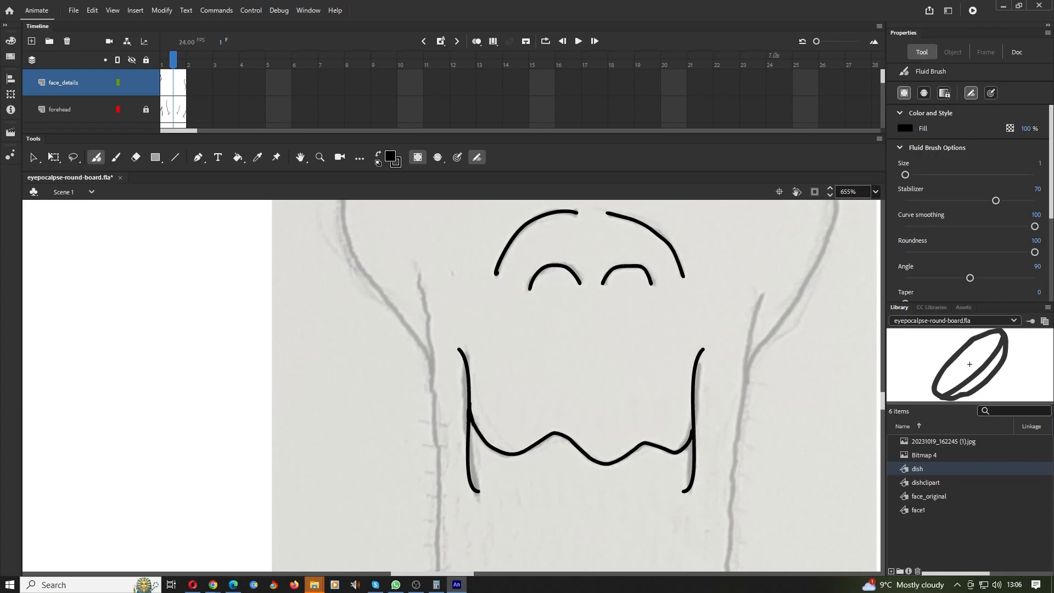
left_click(74, 10)
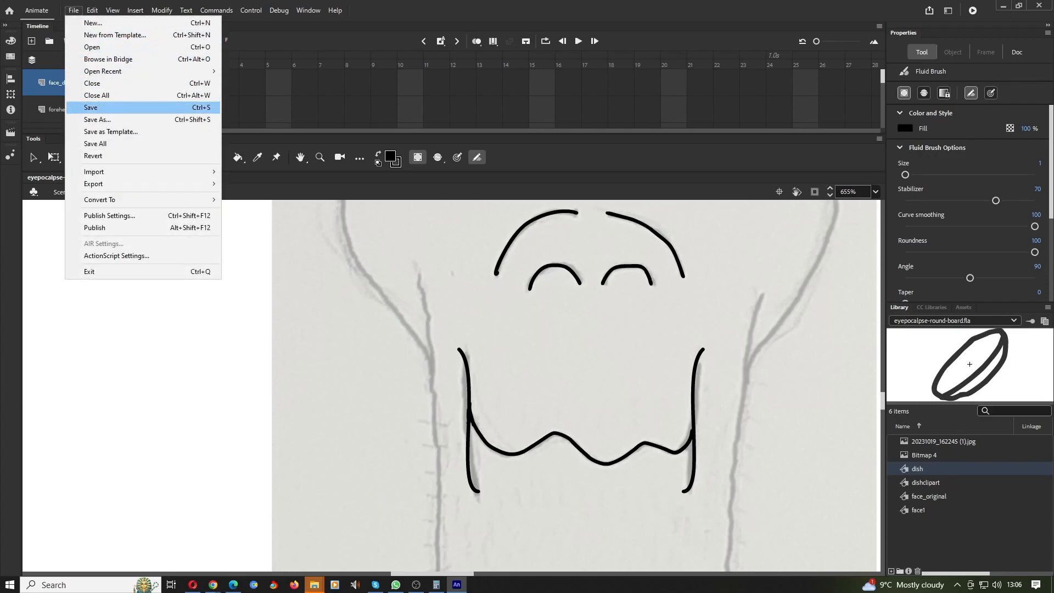
left_click(83, 106)
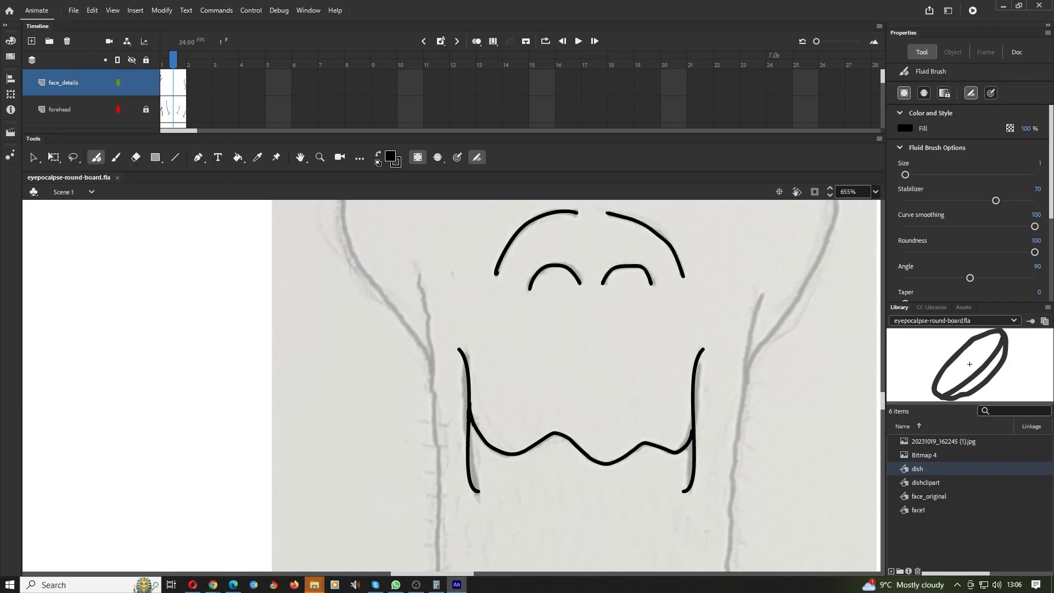
Step: Examine the whole traced character fitted in the window and at 75%, 100% and 200% zoom
left_click(875, 191)
left_click(900, 208)
left_click(876, 192)
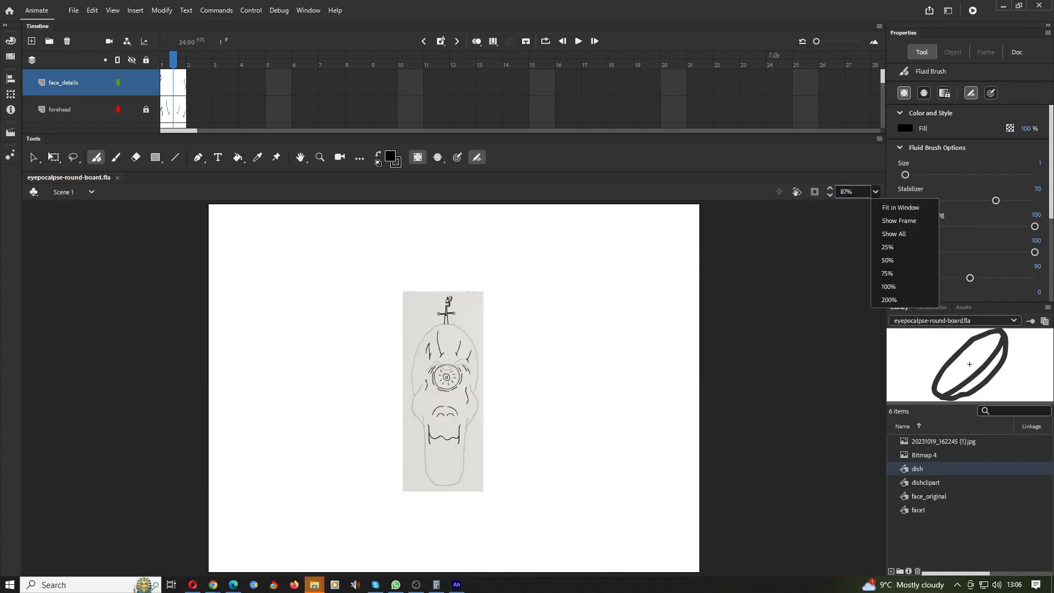
left_click(887, 274)
left_click(876, 191)
left_click(887, 287)
left_click(875, 191)
left_click(887, 300)
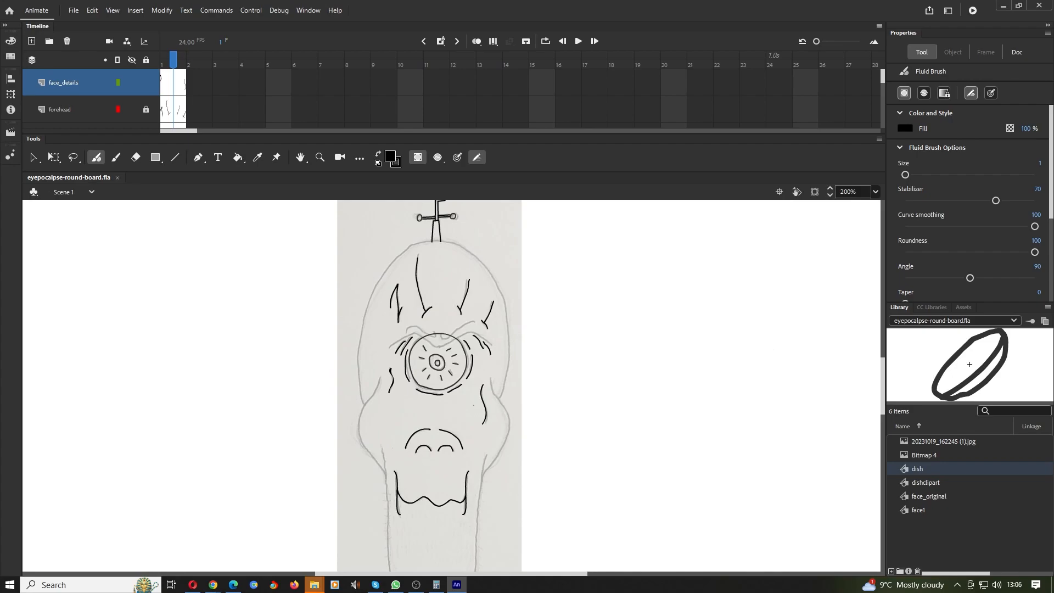
Step: Show the head and brow layers and hide the blueprint layer so only the line art remains
left_click(131, 82)
left_click(131, 83)
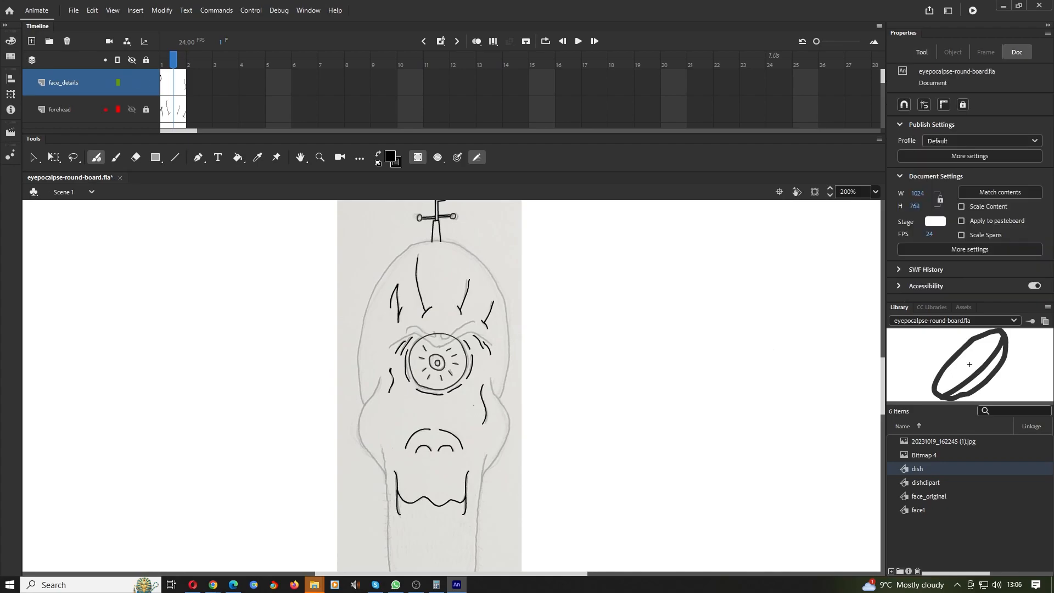
scroll(90, 96, "down", 3)
scroll(91, 96, "down", 3)
left_click(132, 82)
left_click(131, 110)
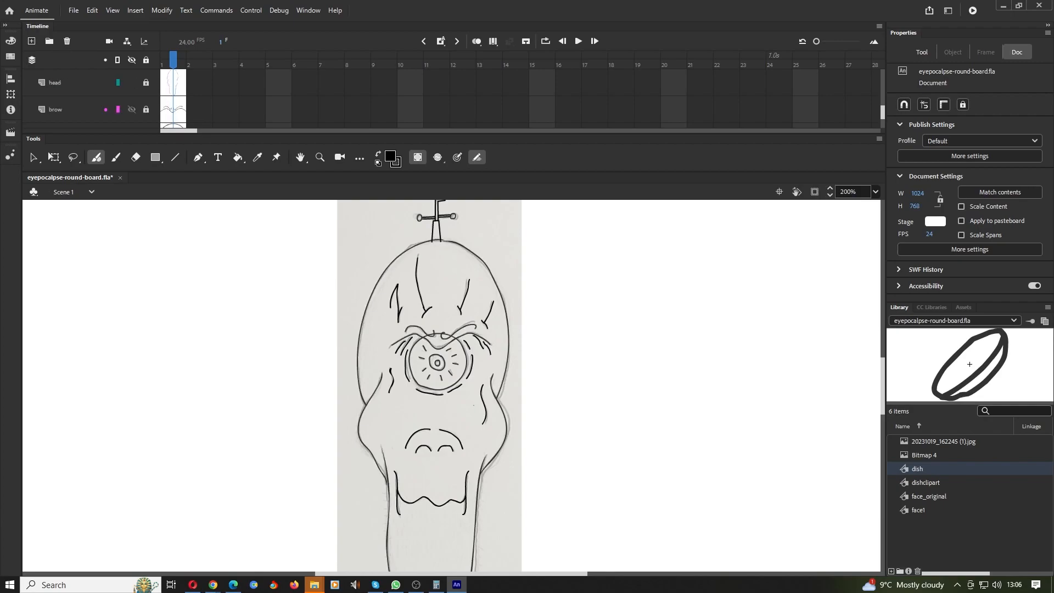
scroll(91, 96, "down", 3)
left_click(131, 110)
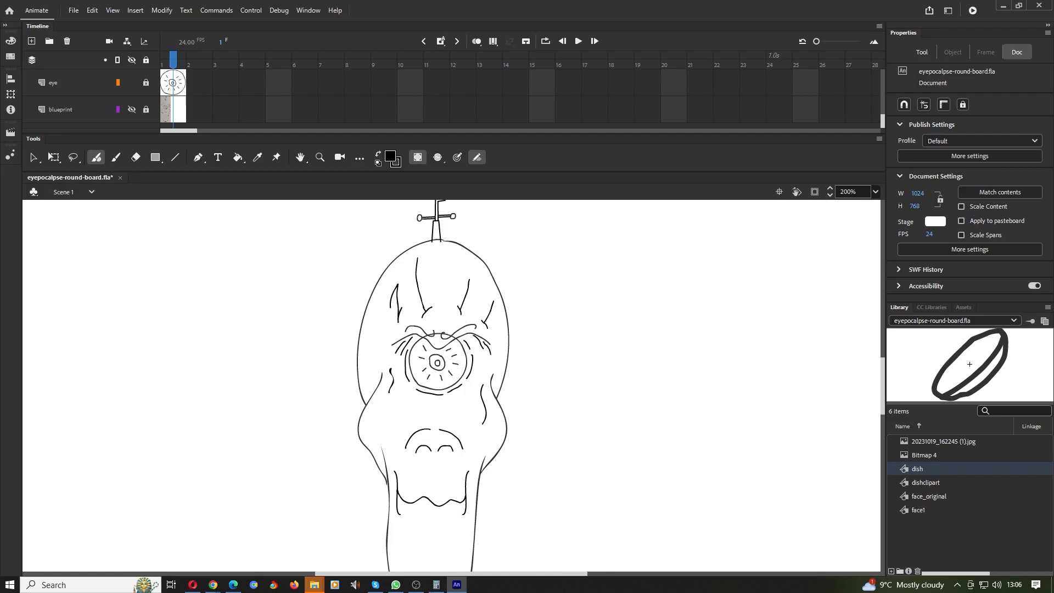
Step: Unlock the head layer, then join the left cheek outline to the jaw line with the Fluid Brush, erasing the leftover tip
scroll(412, 460, "up", 10)
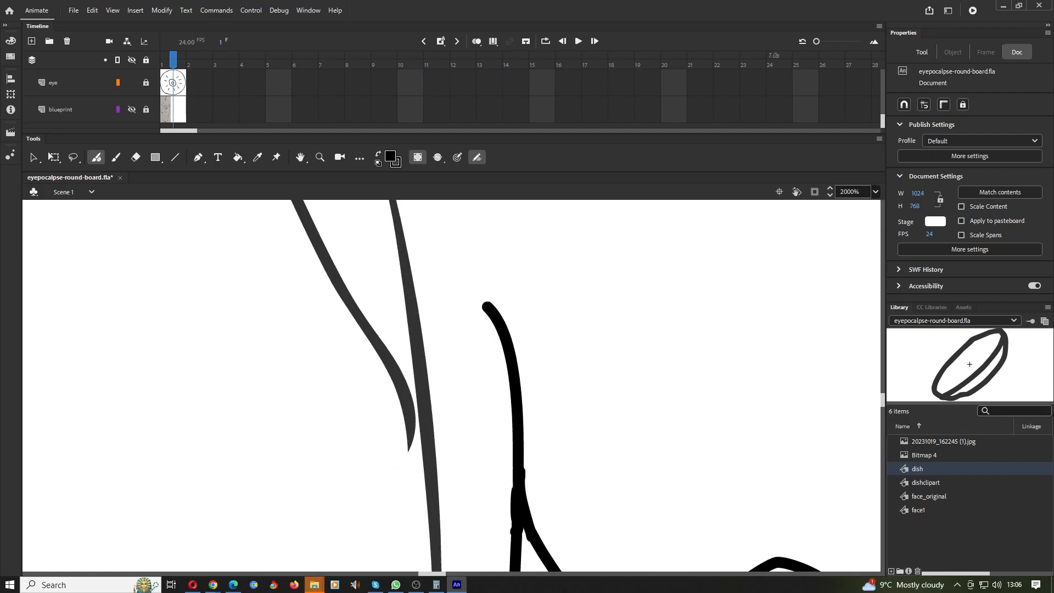
scroll(410, 414, "down", 2)
scroll(395, 421, "up", 2)
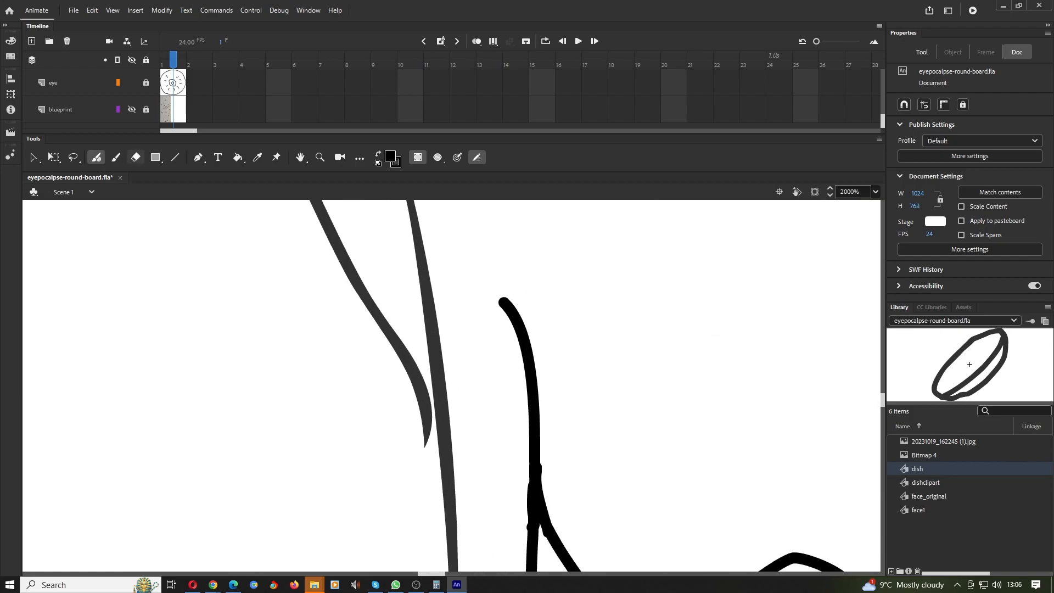
scroll(131, 93, "up", 3)
left_click(125, 82)
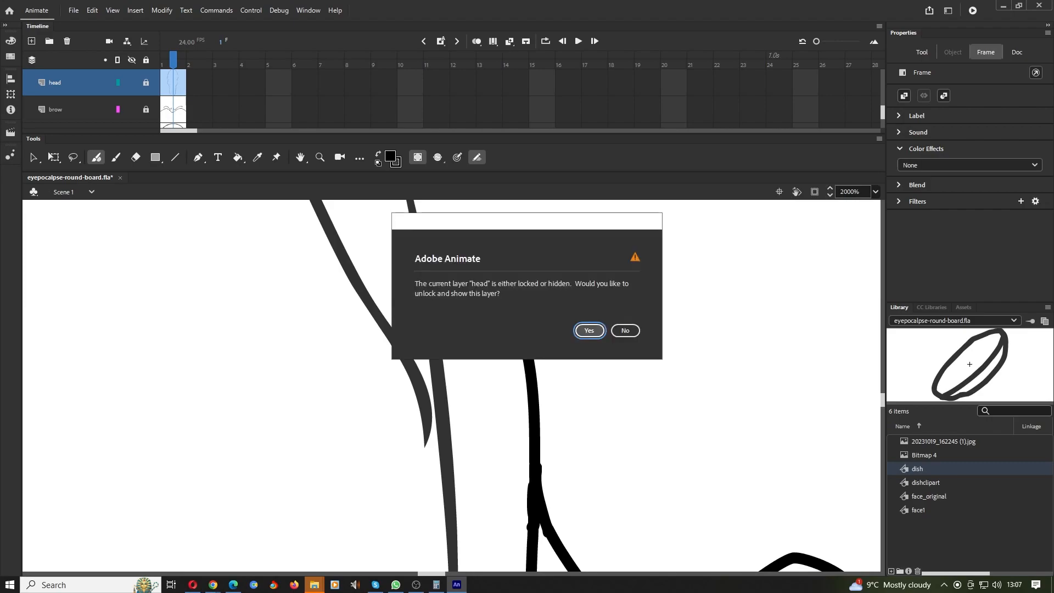
key("Return")
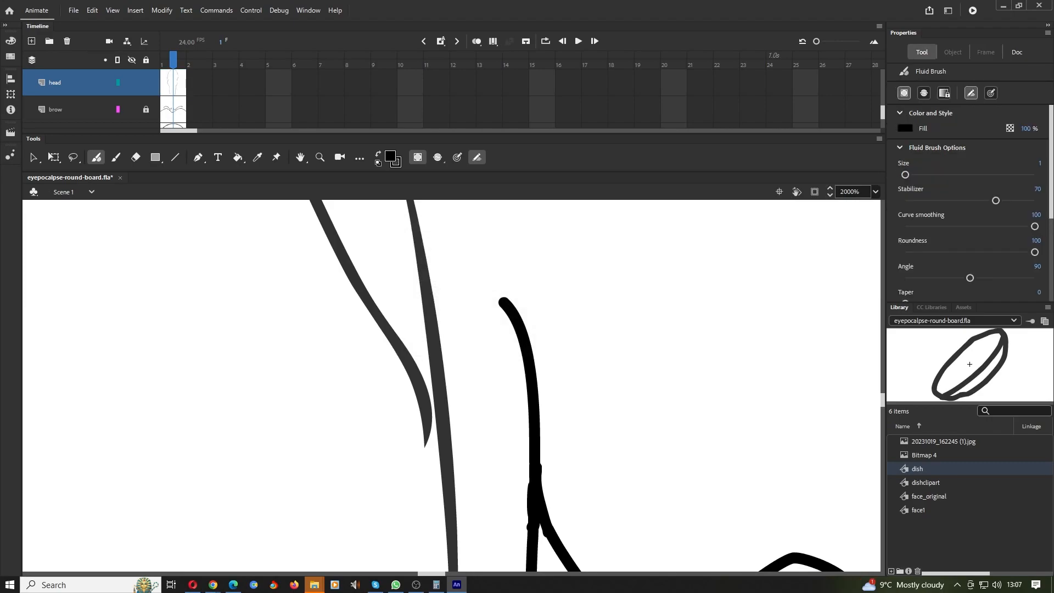
left_click_drag(424, 409, 443, 446)
left_click(136, 157)
mouse_move(426, 443)
left_mouse_down()
mouse_move(431, 423)
mouse_move(424, 436)
mouse_move(419, 422)
mouse_move(432, 442)
left_mouse_up()
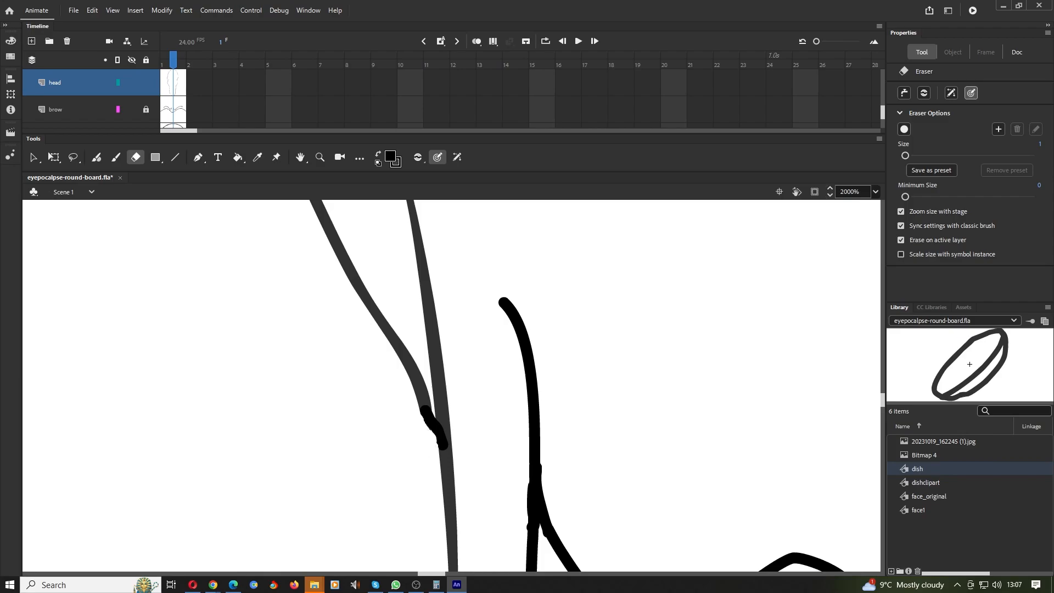
Step: Clean up the gap at the top of the head beneath the antenna so the two outline ends form one continuous line
scroll(433, 422, "down", 11)
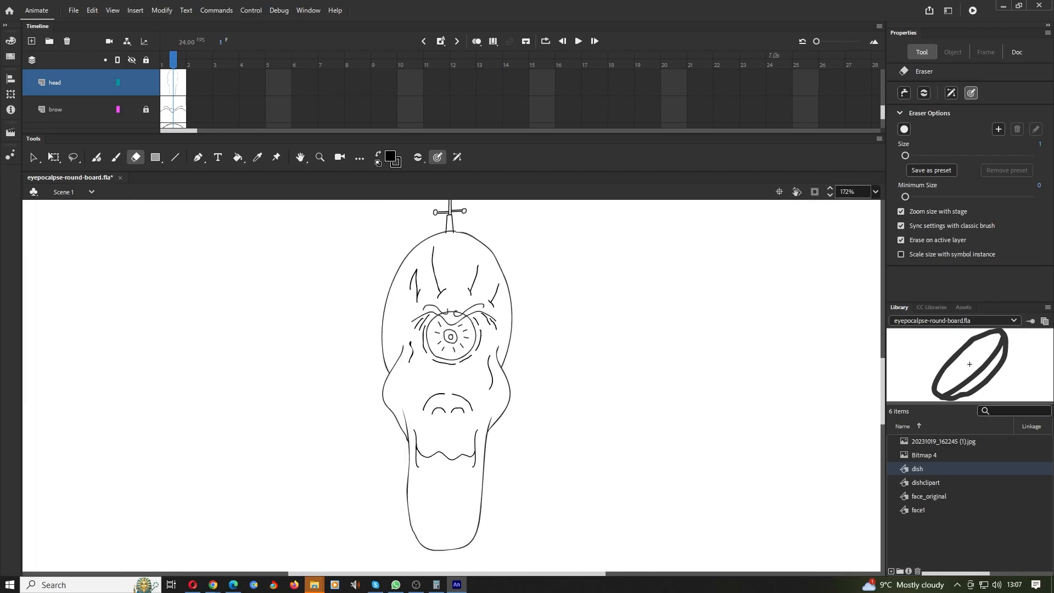
scroll(450, 219, "up", 11)
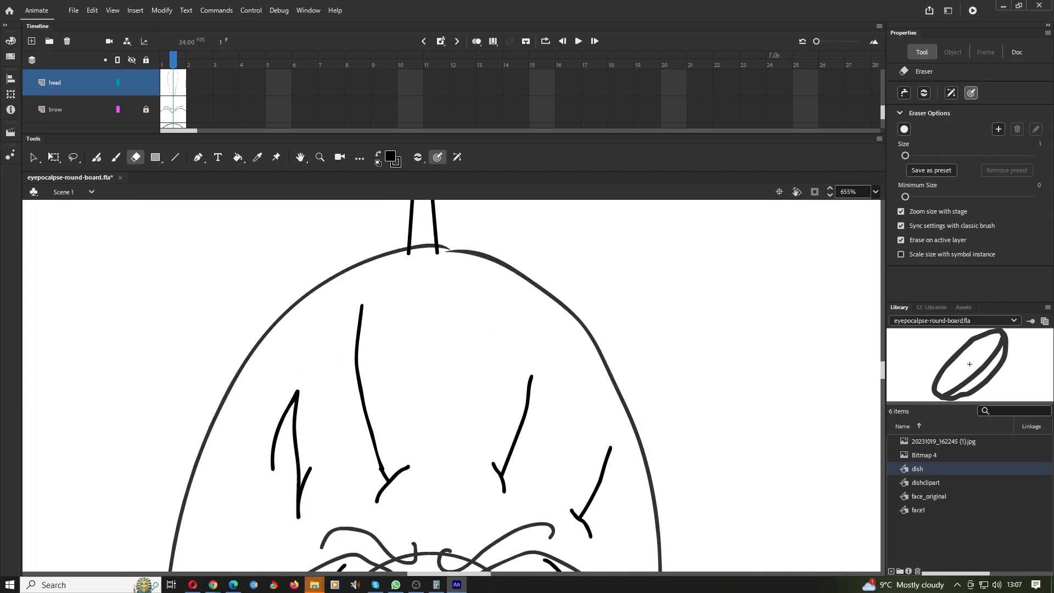
left_click_drag(322, 433, 314, 431)
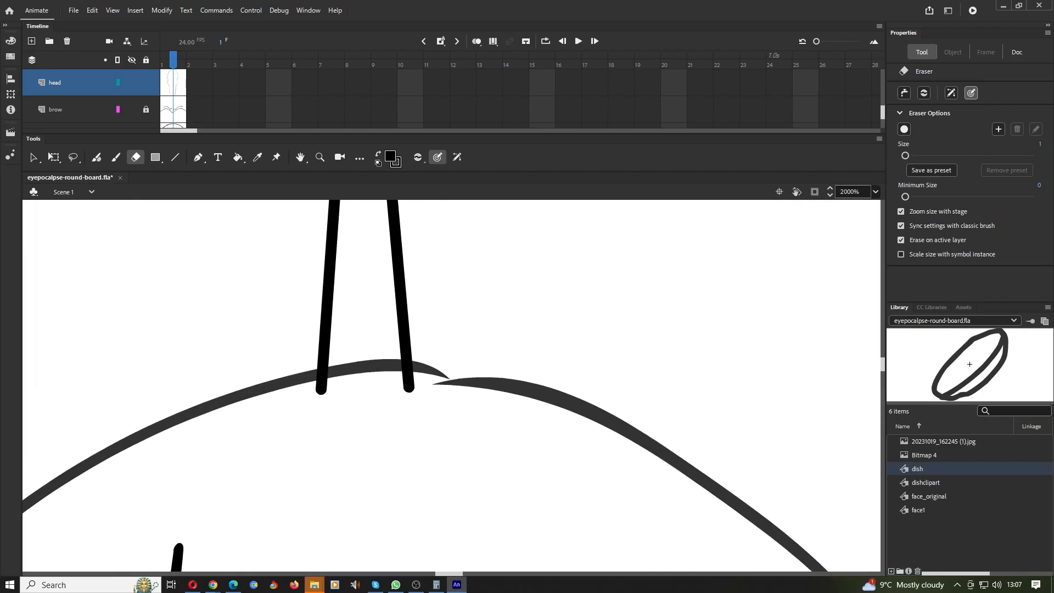
mouse_move(432, 384)
left_mouse_down()
mouse_move(438, 362)
mouse_move(438, 373)
mouse_move(517, 369)
left_mouse_up()
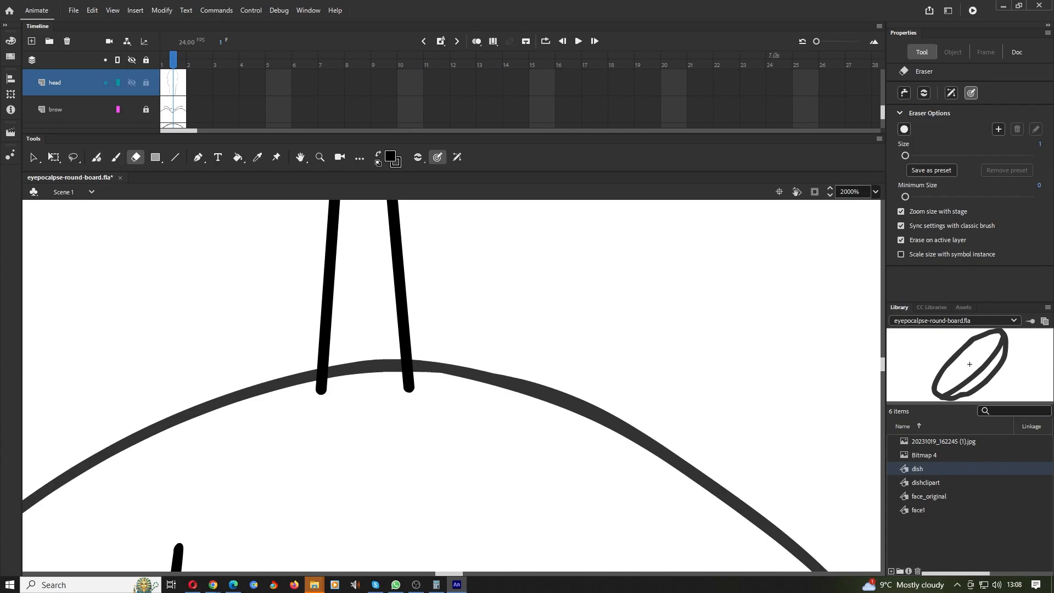
Step: Unlock the forehead layer and erase the bumps along the long forked wrinkle on the left half of the forehead
scroll(451, 386, "down", 8)
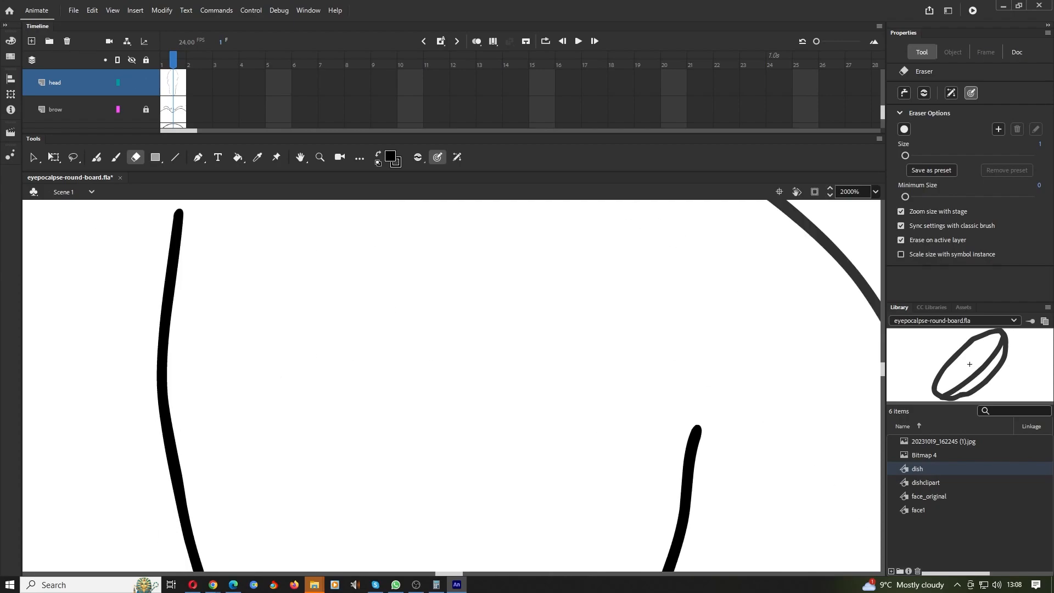
scroll(451, 385, "up", 2)
scroll(132, 109, "down", 1)
scroll(132, 109, "up", 5)
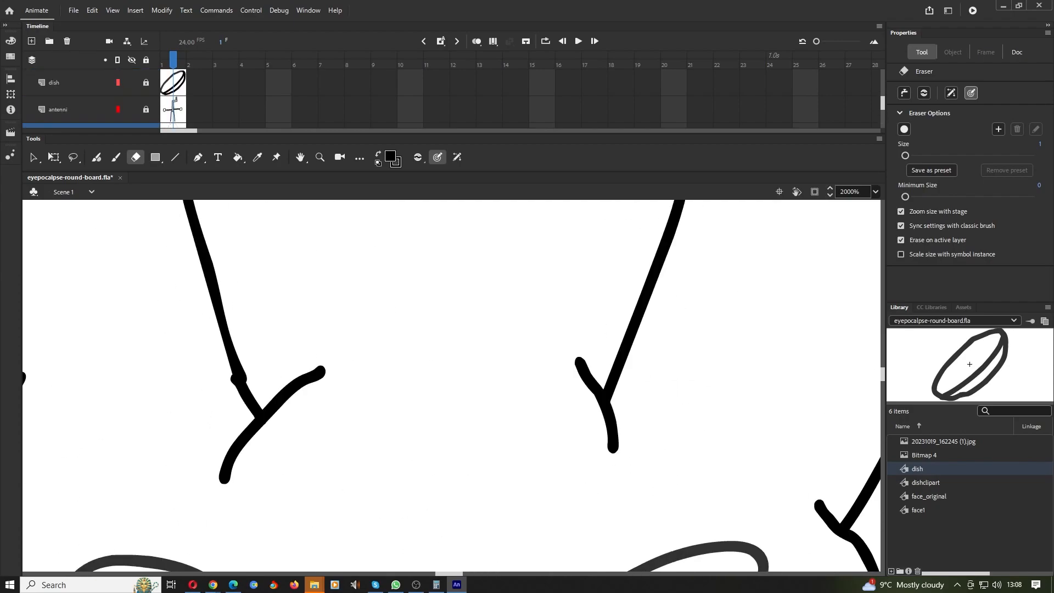
left_click(60, 109)
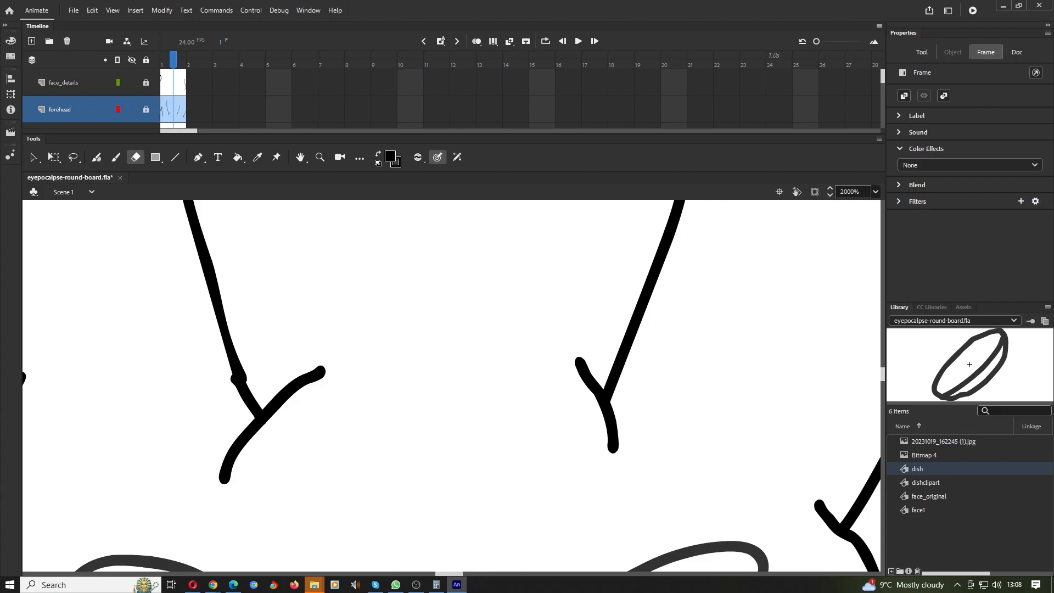
left_click(234, 379)
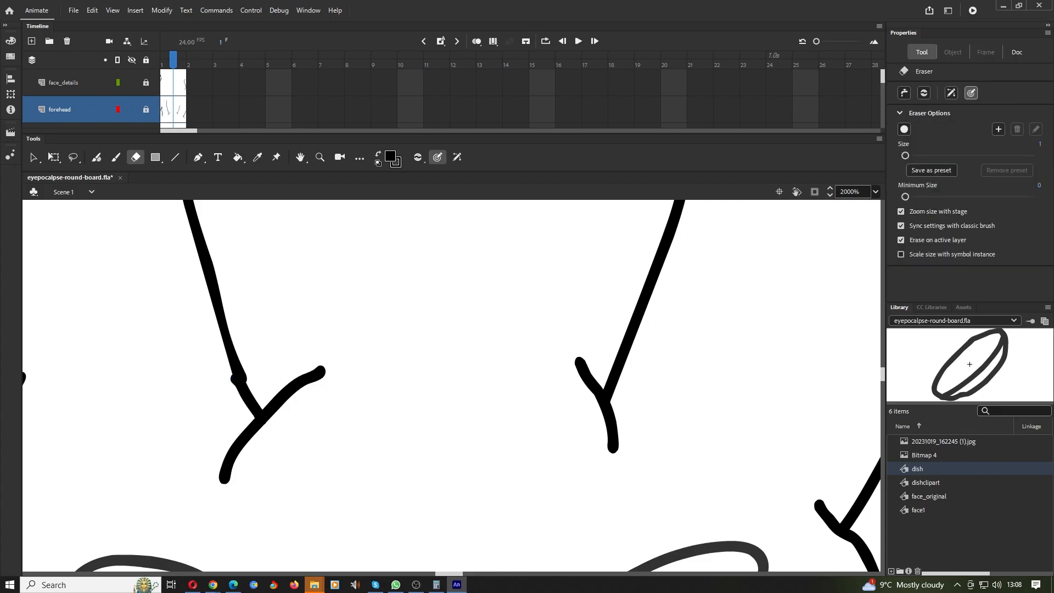
key("Return")
left_click(232, 380)
key("ctrl+z")
mouse_move(235, 336)
left_mouse_down()
mouse_move(247, 379)
mouse_move(222, 335)
left_mouse_up()
Step: Unlock the face_details layer and lock the forehead layer to edit the cheek lines
scroll(287, 411, "down", 10)
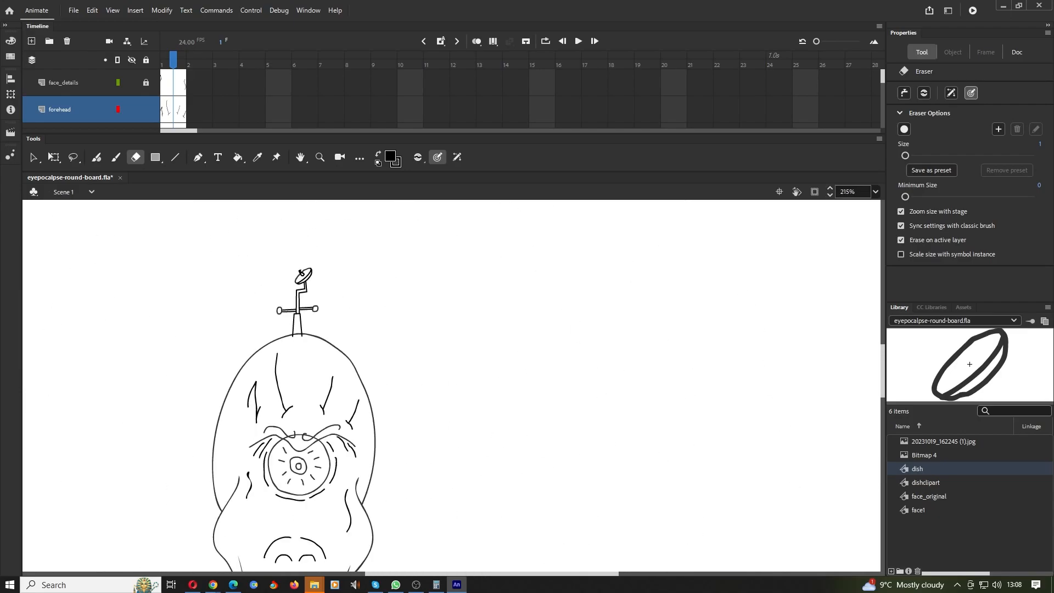
scroll(274, 476, "up", 8)
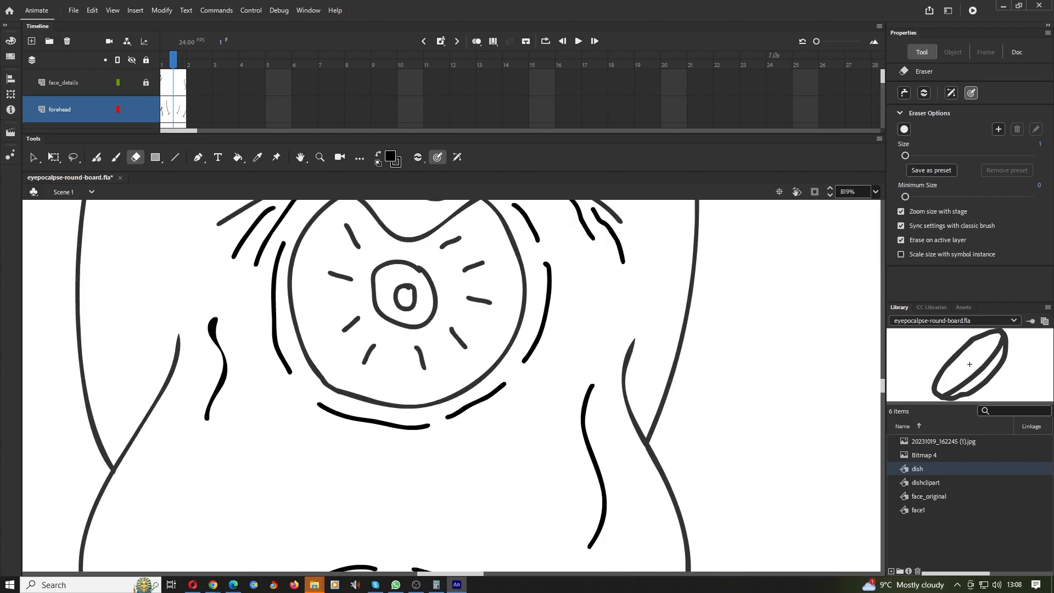
scroll(214, 373, "up", 2)
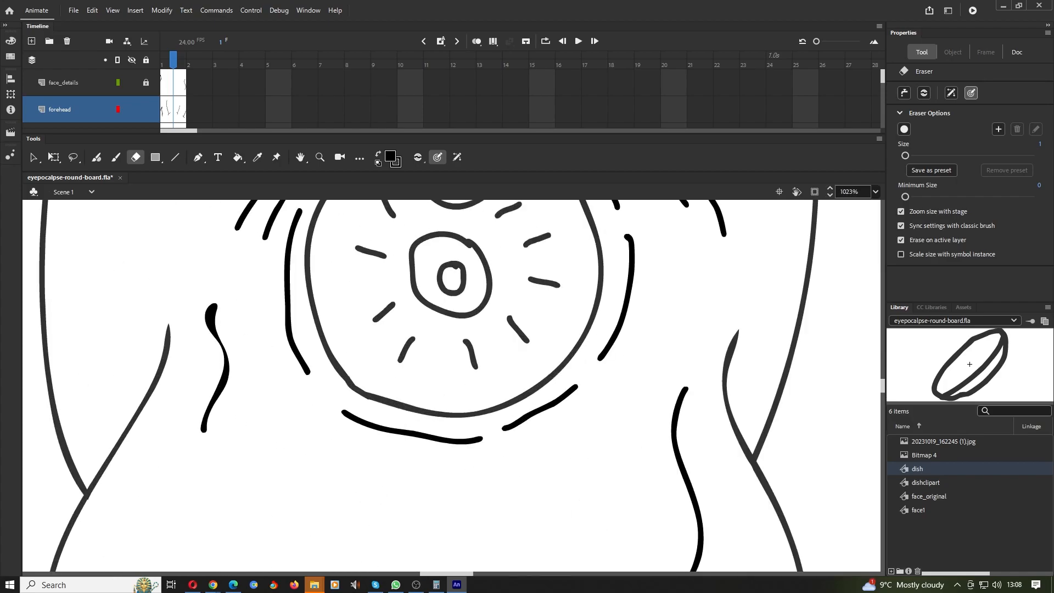
left_click(63, 82)
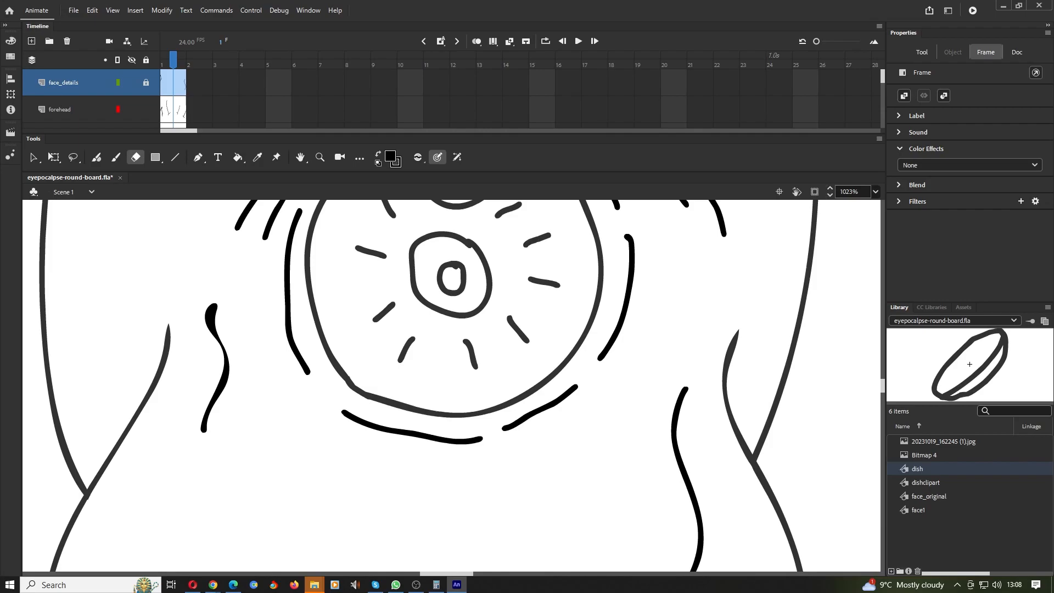
left_click(209, 317)
left_click(145, 82)
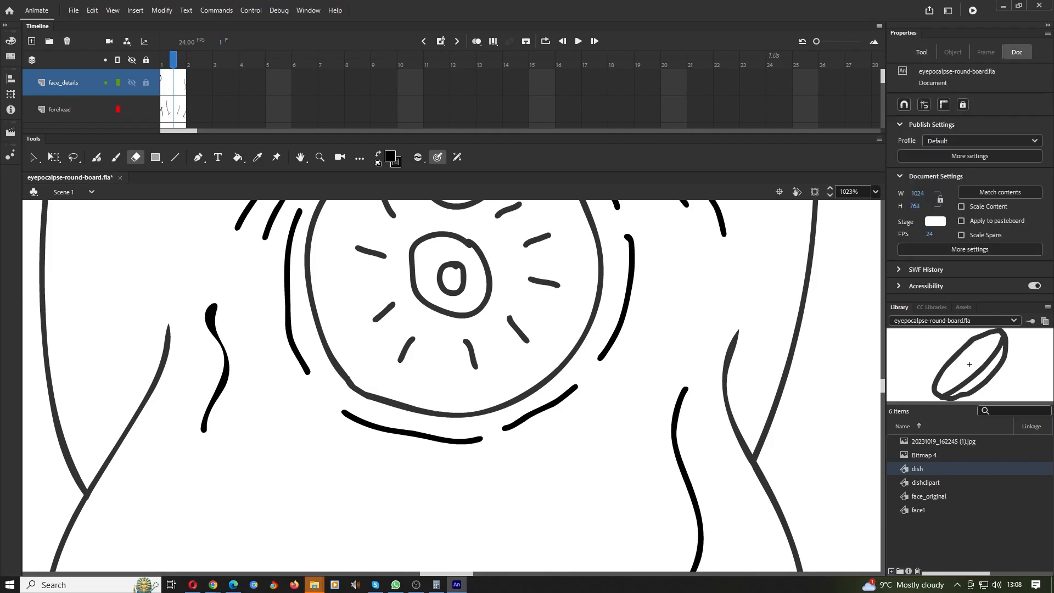
left_click(63, 82)
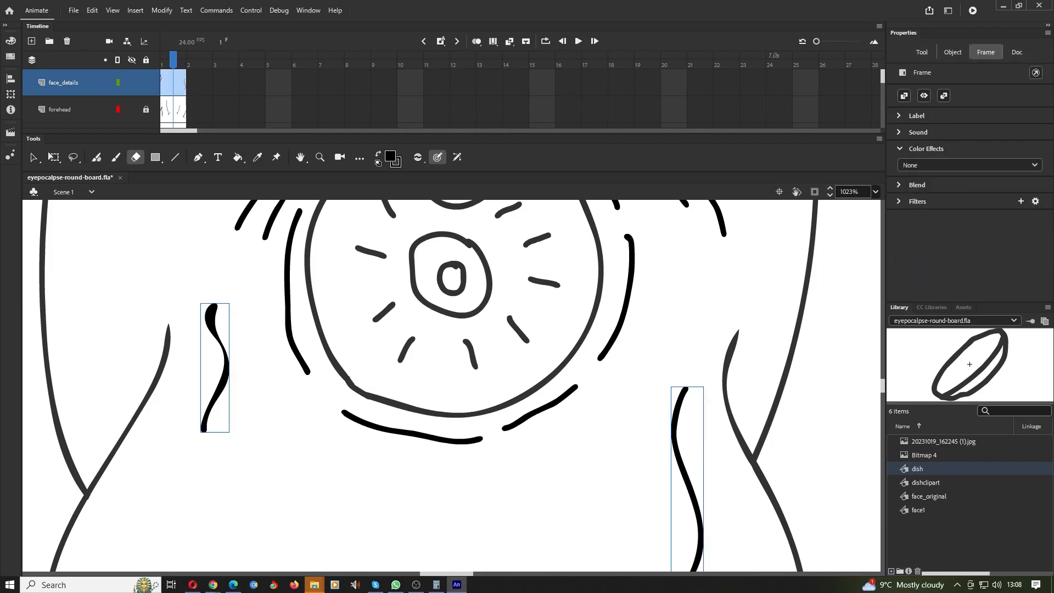
Step: Try to trim the thick upper end of the left cheek line with the Eraser, undoing each attempt
left_click(211, 316)
key("ctrl+z")
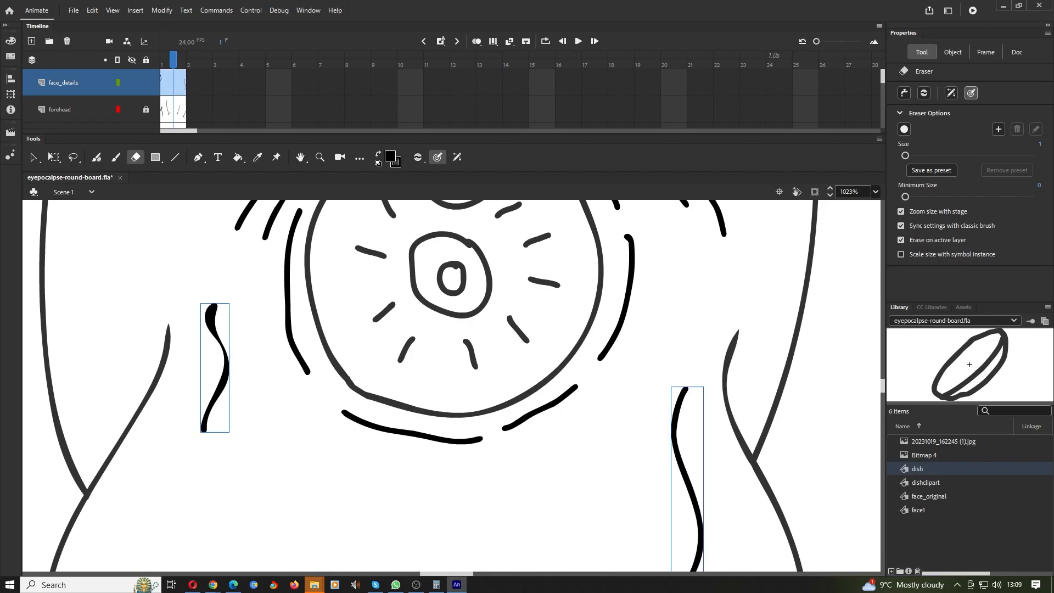
left_click(63, 82)
left_click(210, 319)
key("ctrl+z")
key("v")
left_click(52, 157)
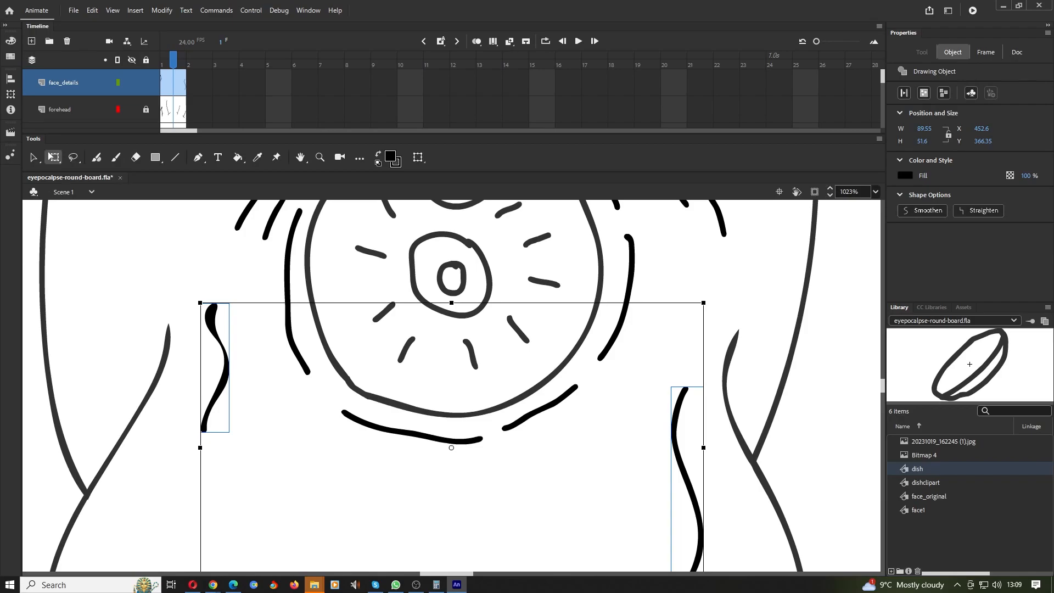
left_click(63, 82)
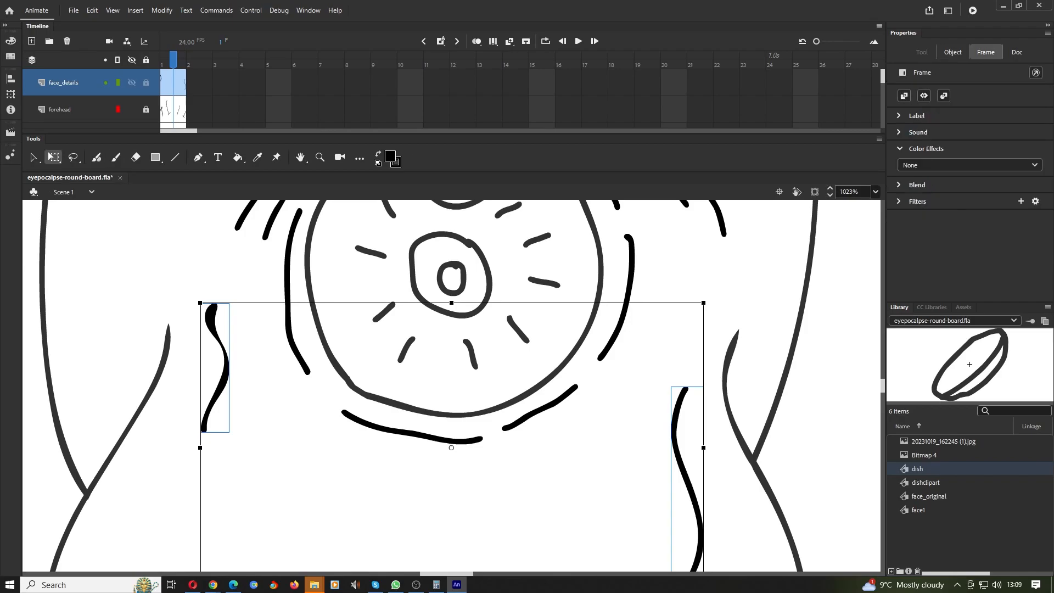
left_click(146, 82)
left_click(49, 157)
left_click(72, 157)
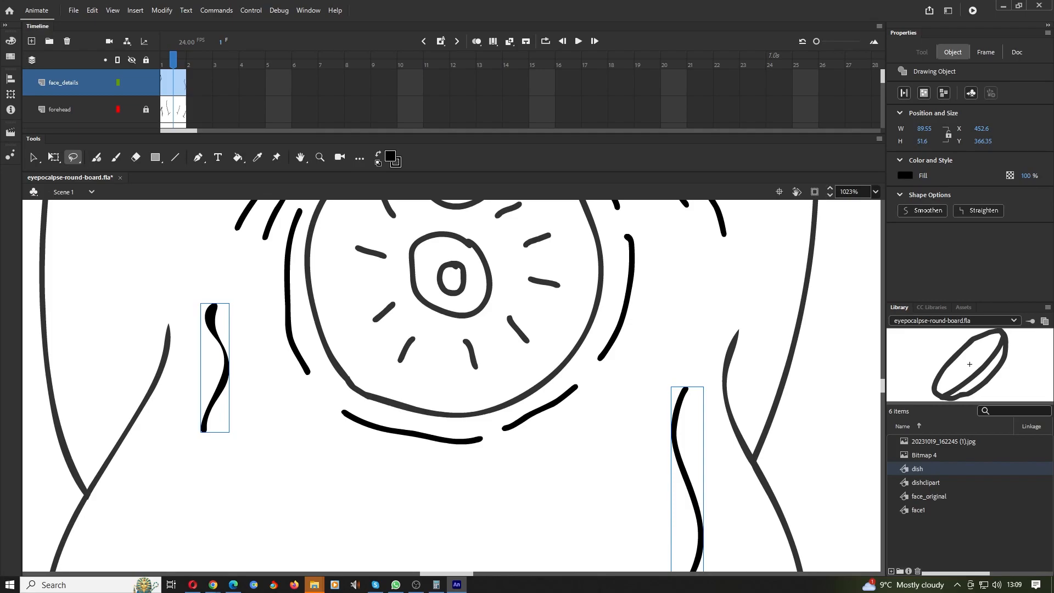
Step: Try to reshape the thick upper end of the left cheek line with the Subselection Tool, then undo the edits
left_click(33, 158)
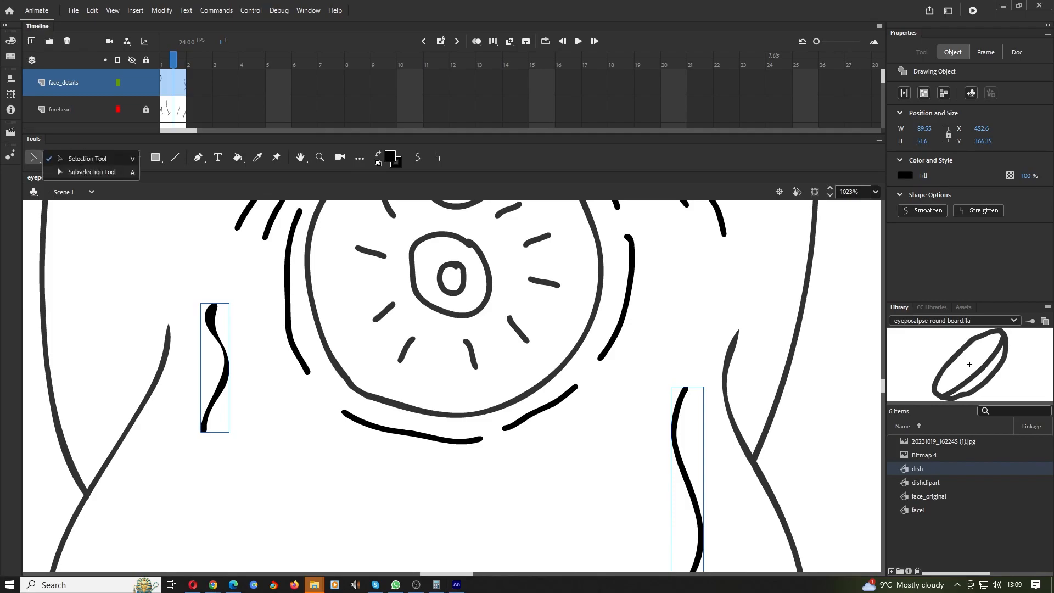
left_click(92, 172)
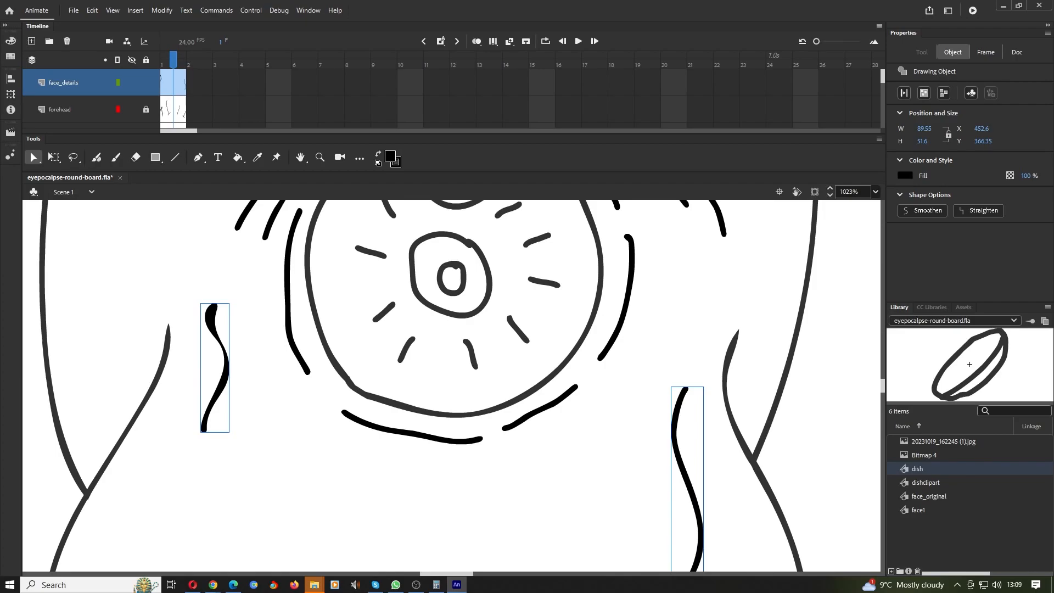
left_click(31, 151)
left_click(91, 169)
key("ctrl+z")
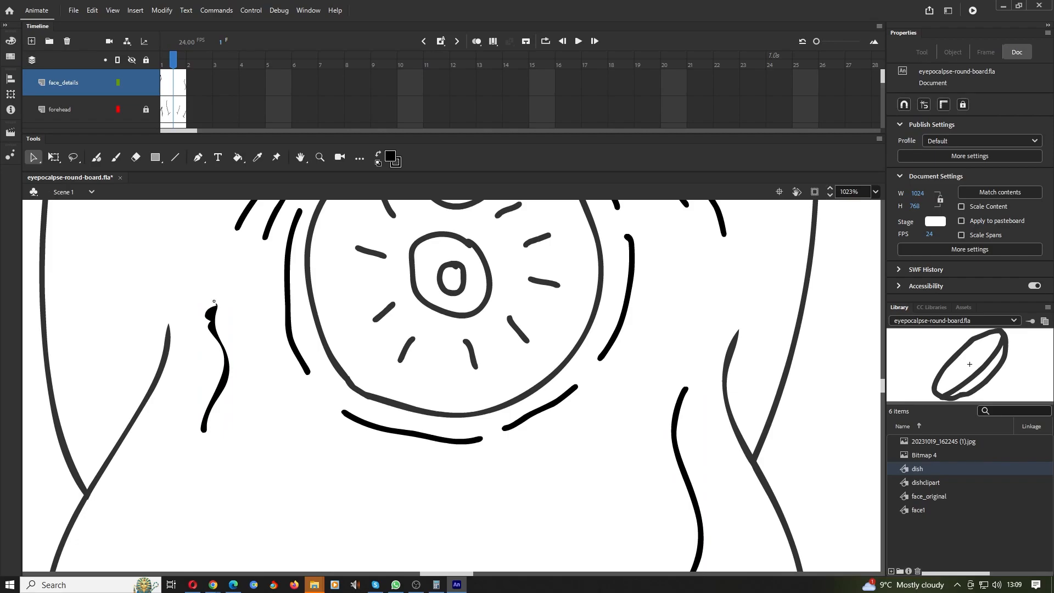
key("ctrl+z")
key("ctrl+z")
key("ctrl+z")
key("ctrl+z")
Step: Erase the uneven cheek line left of the eye on the face_details layer
left_click(135, 158)
mouse_move(213, 306)
left_mouse_down()
mouse_move(225, 360)
mouse_move(204, 432)
mouse_move(223, 385)
left_mouse_up()
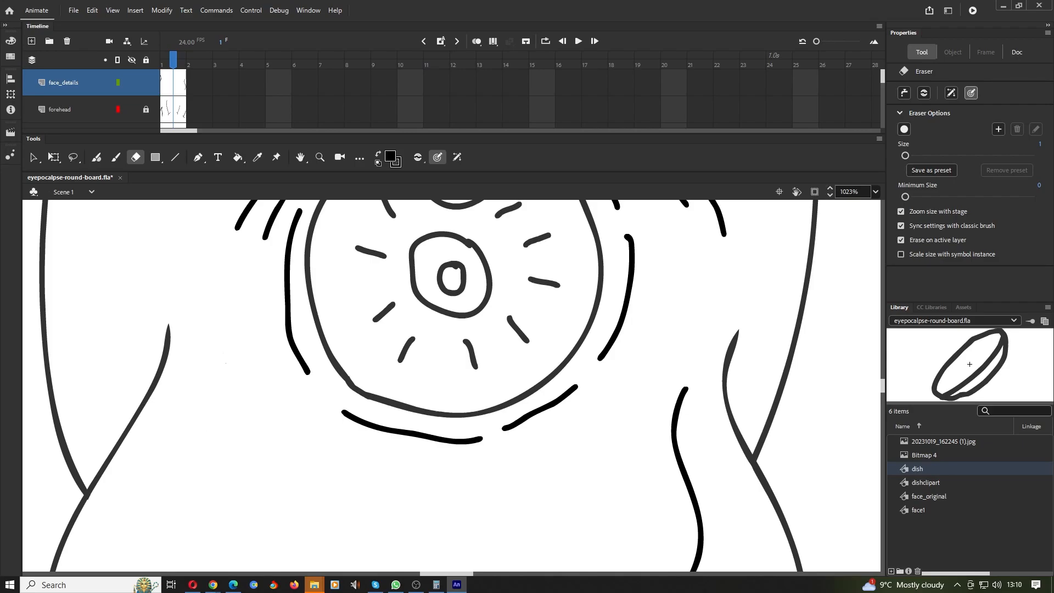
Step: Redraw the short wavy cheek line left of the eye with the Fluid Brush on the face_details layer
key("b")
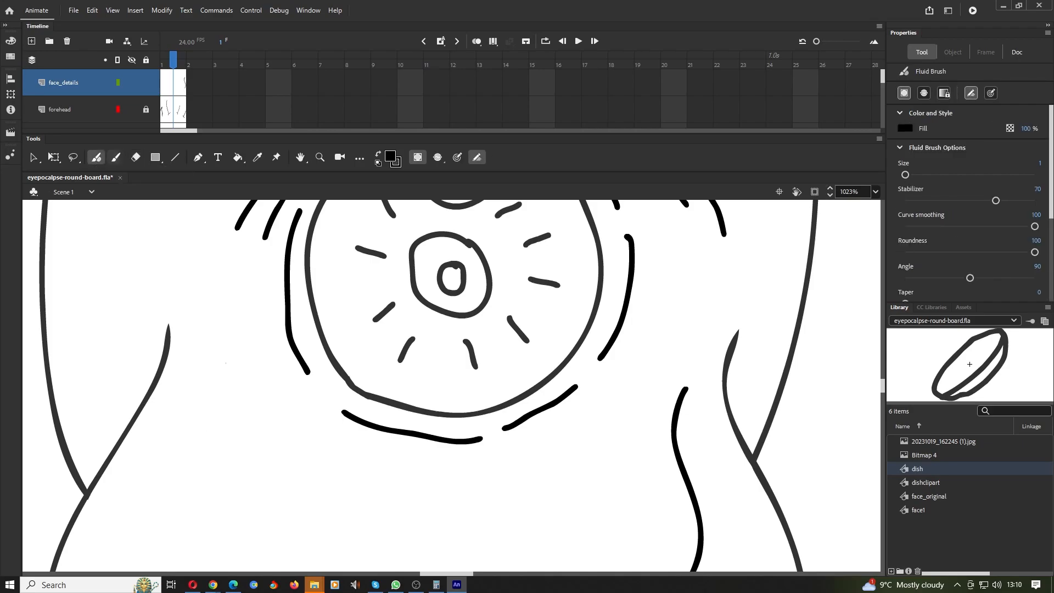
mouse_move(197, 443)
left_mouse_down()
mouse_move(222, 389)
mouse_move(209, 342)
mouse_move(223, 318)
left_mouse_up()
scroll(226, 363, "down", 5)
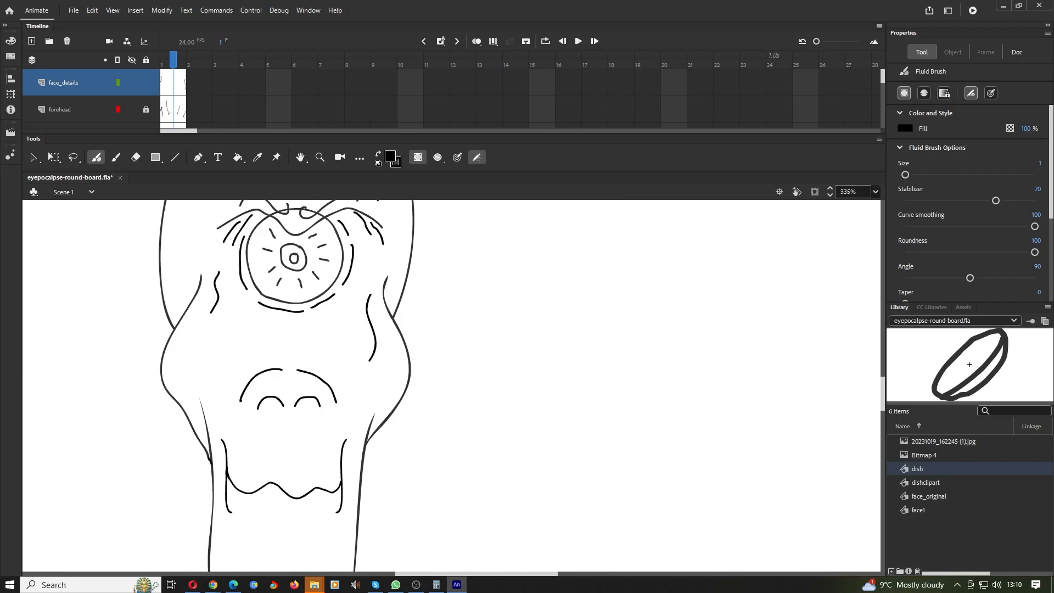
Step: Center the stage in the view to show the whole character
scroll(215, 302, "down", 4)
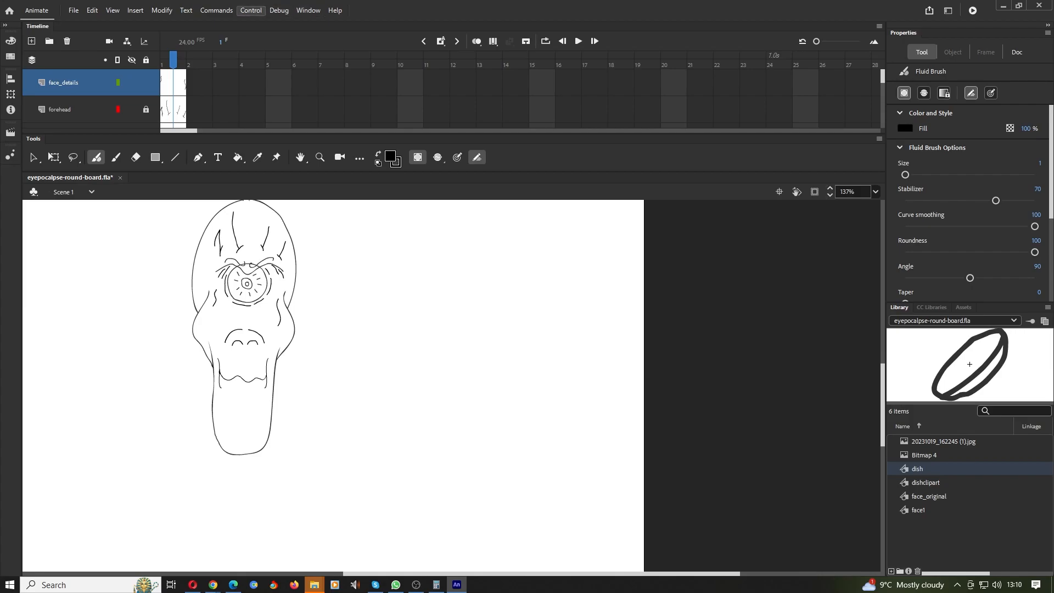
left_click(251, 11)
mouse_move(308, 11)
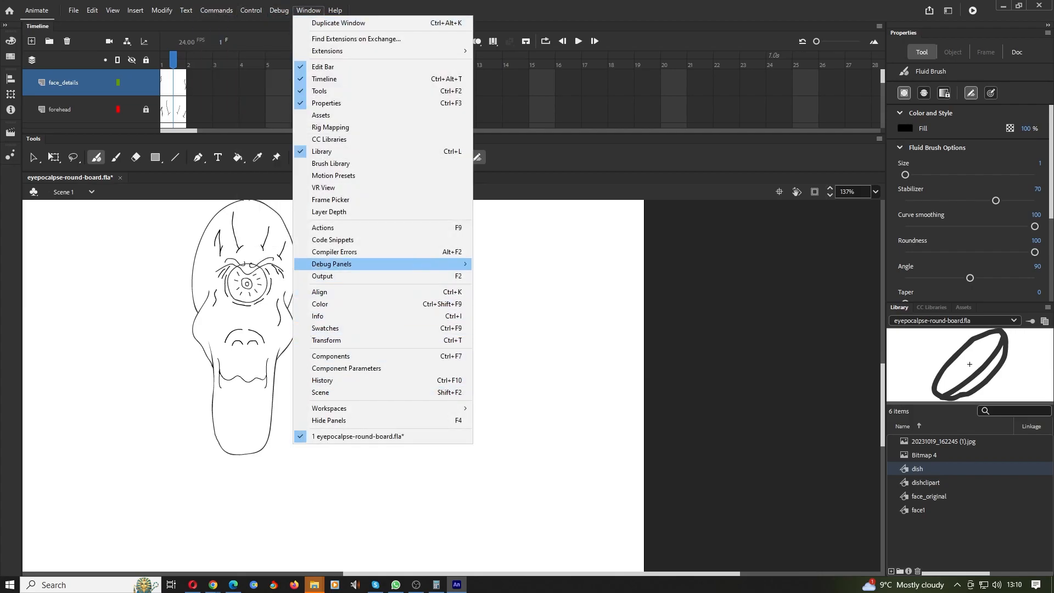
mouse_move(112, 11)
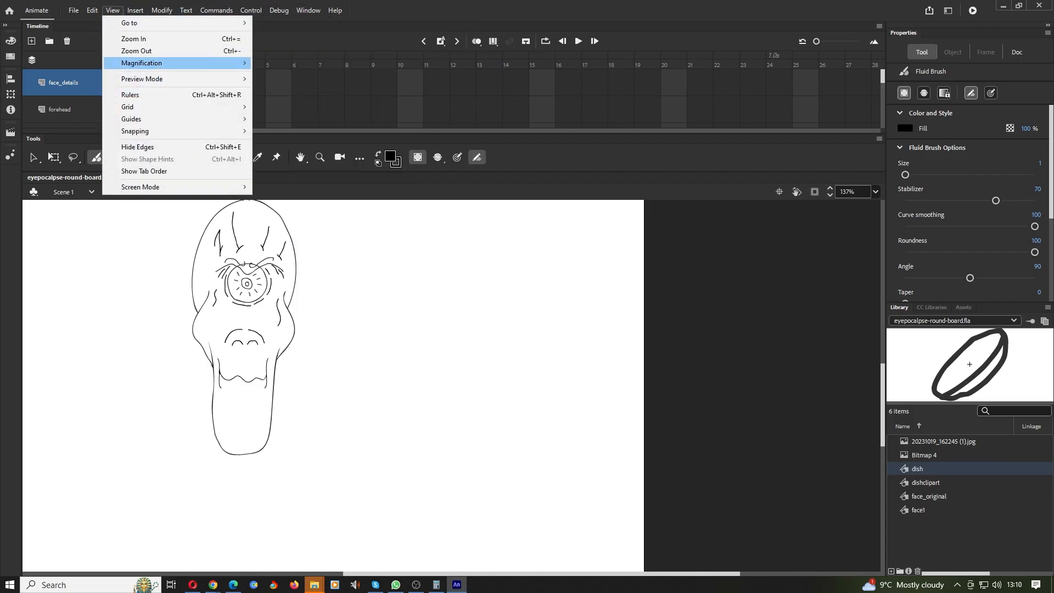
mouse_move(131, 118)
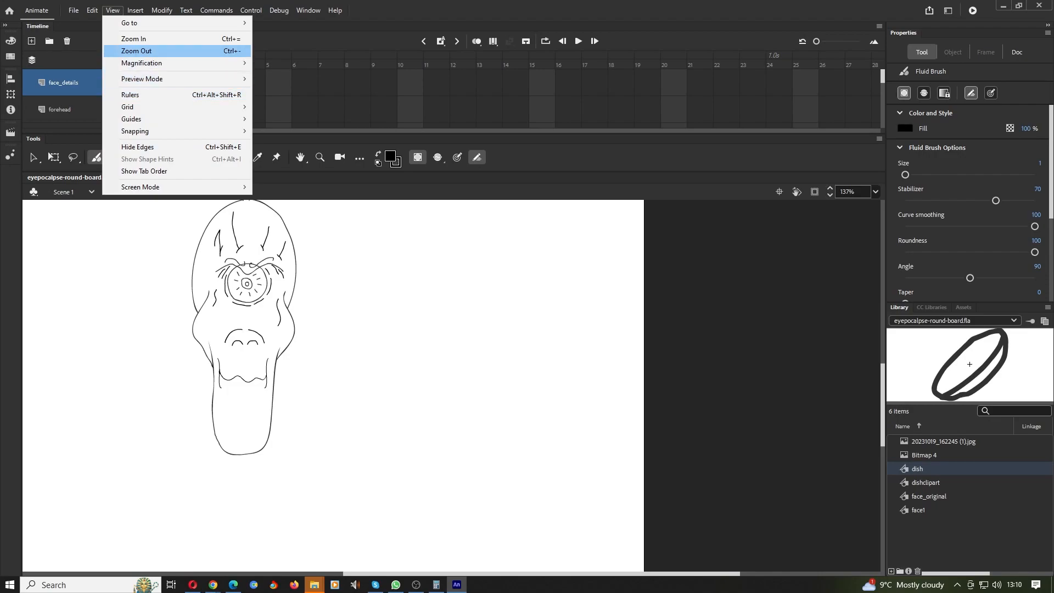
mouse_move(142, 62)
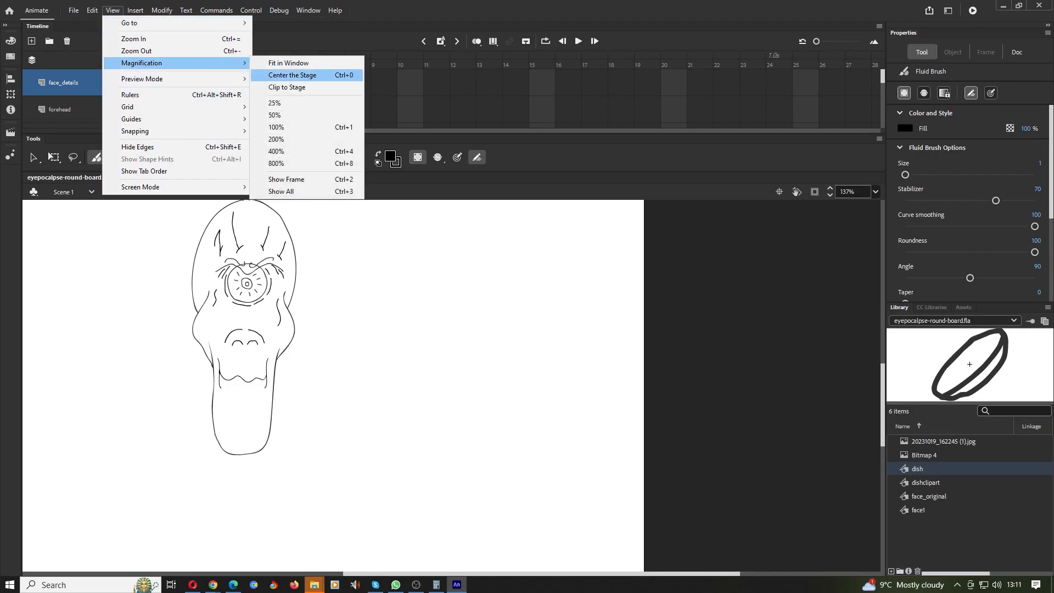
left_click(293, 75)
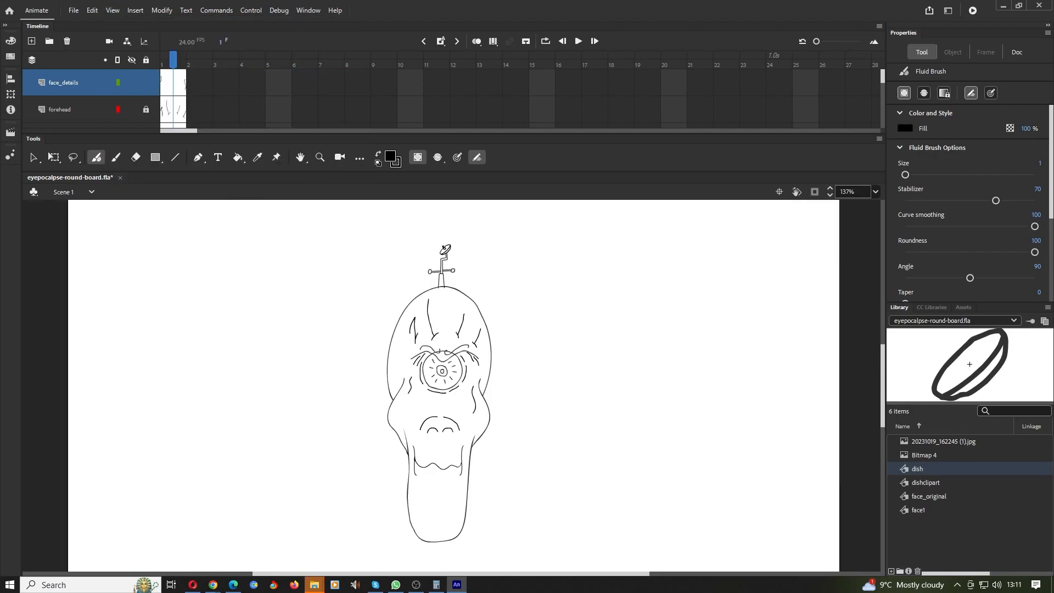
Step: Set the Fluid Brush size to 10 and handwrite "Thanks" in the empty area left of the character's head
left_click_drag(905, 174, 911, 174)
left_click_drag(88, 347, 132, 306)
left_click_drag(108, 330, 129, 386)
mouse_move(133, 334)
left_mouse_down()
mouse_move(158, 377)
mouse_move(210, 359)
left_mouse_up()
left_click_drag(216, 307, 226, 363)
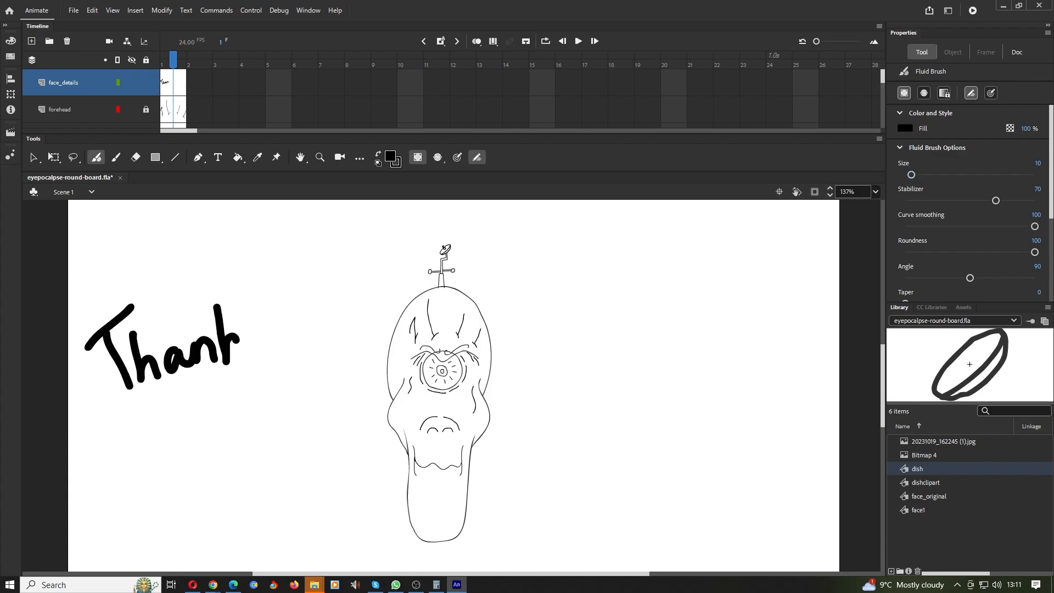
left_click_drag(271, 317, 267, 352)
Step: Handwrite "for watching part 1" on two lines beneath "Thanks", left of the character
left_click_drag(122, 427, 109, 472)
left_click_drag(150, 439, 164, 431)
left_click_drag(191, 426, 217, 413)
mouse_move(247, 417)
left_mouse_down()
mouse_move(258, 426)
mouse_move(270, 414)
left_mouse_up()
mouse_move(291, 381)
left_mouse_down()
mouse_move(318, 402)
mouse_move(346, 397)
mouse_move(354, 407)
left_mouse_up()
mouse_move(147, 514)
left_mouse_down()
mouse_move(166, 512)
mouse_move(158, 520)
left_mouse_up()
mouse_move(195, 510)
left_mouse_down()
mouse_move(222, 502)
mouse_move(225, 483)
left_mouse_up()
left_click_drag(234, 482, 257, 496)
left_click_drag(233, 490, 310, 498)
left_click_drag(301, 507, 323, 495)
Step: Handwrite "Tune in next" sloping downward in the empty area right of the character's head
mouse_move(524, 240)
left_mouse_down()
mouse_move(525, 280)
mouse_move(636, 330)
left_mouse_up()
left_click_drag(666, 324, 735, 376)
left_click(685, 306)
left_click(728, 352)
left_click_drag(746, 374, 793, 406)
left_click_drag(791, 384, 818, 417)
Step: Continue the handwritten message with "time fo" beneath "Tune in next", right of the character
mouse_move(535, 329)
left_mouse_down()
mouse_move(552, 367)
mouse_move(626, 394)
mouse_move(648, 421)
left_mouse_up()
left_click(566, 339)
left_click_drag(659, 402, 673, 400)
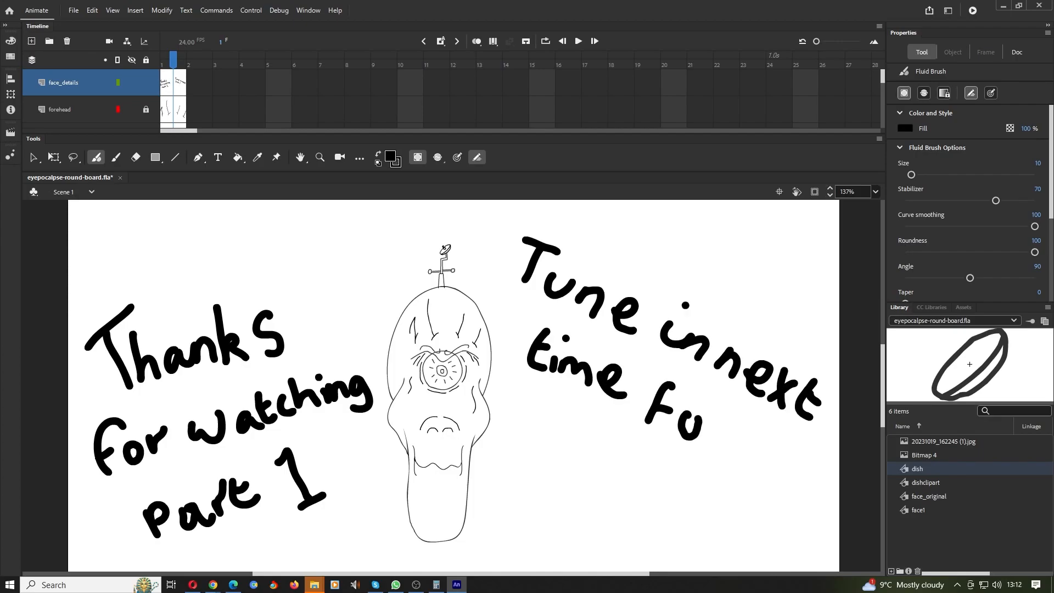